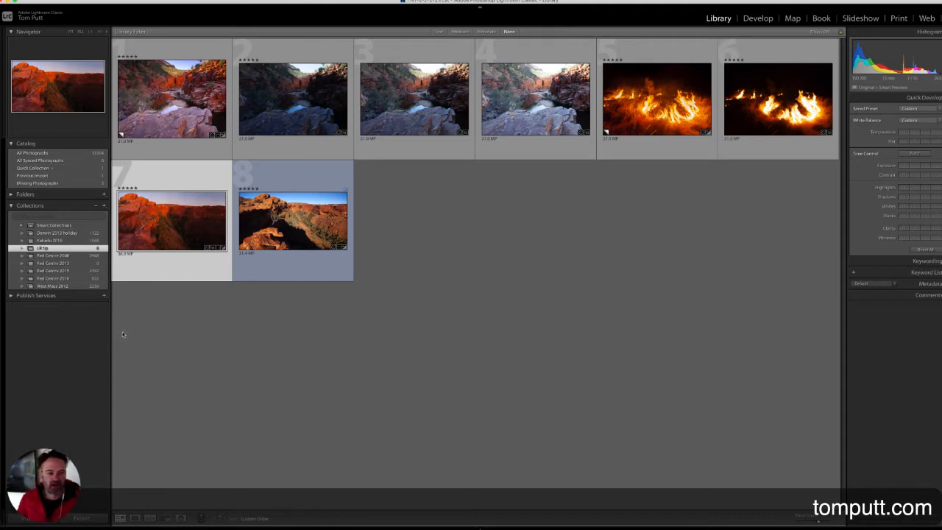
- View the finished gorge photo enlarged and compare it with the bracketed source exposures beside it
{"action": "left_click", "coordinate": [156, 94]}
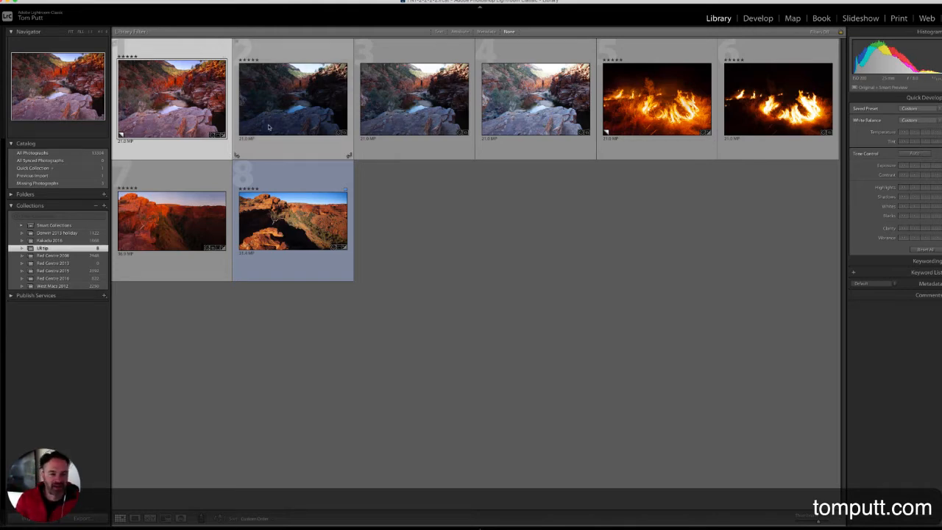
{"action": "double_click", "coordinate": [194, 123]}
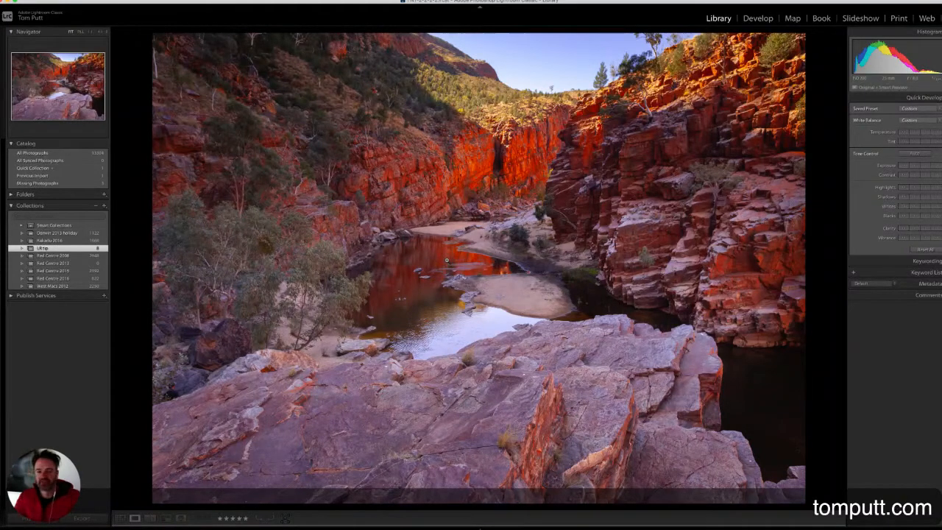
{"action": "key", "text": "Right"}
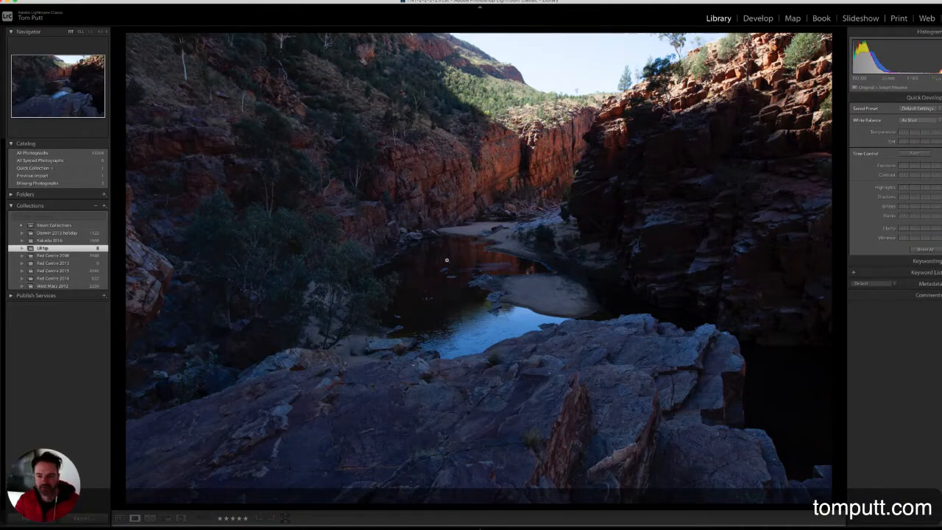
{"action": "key", "text": "Right"}
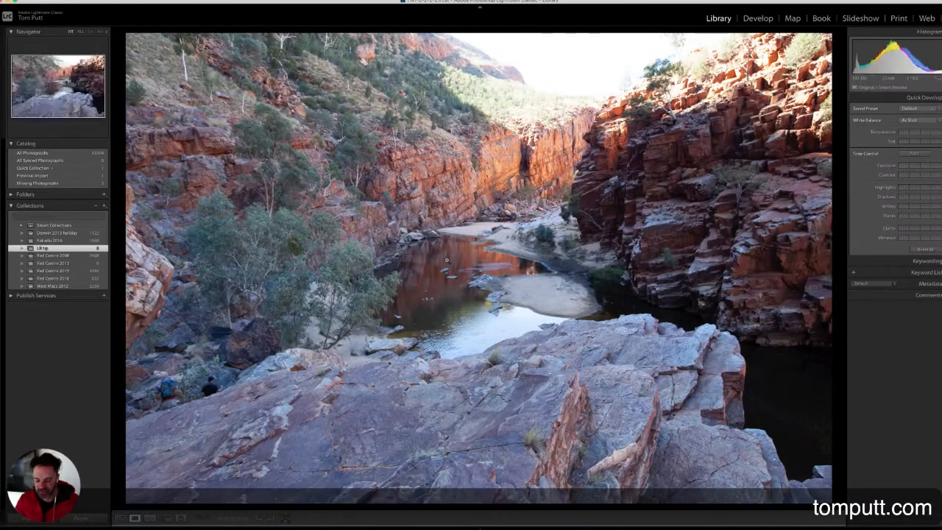
{"action": "key", "text": "Right"}
{"action": "key", "text": "Right"}
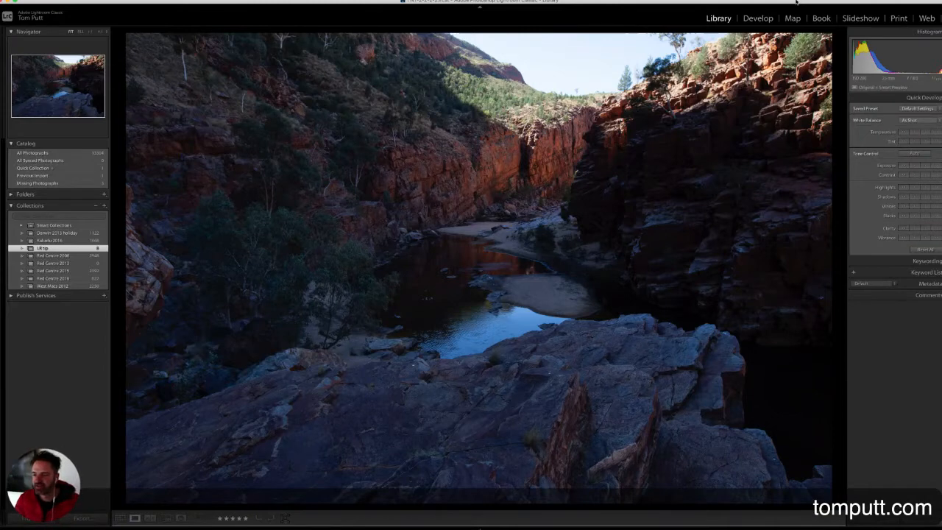
- Check the shooting information of the darkest gorge exposure, hide it again, and compare the bracketed frames
{"action": "key", "text": "i"}
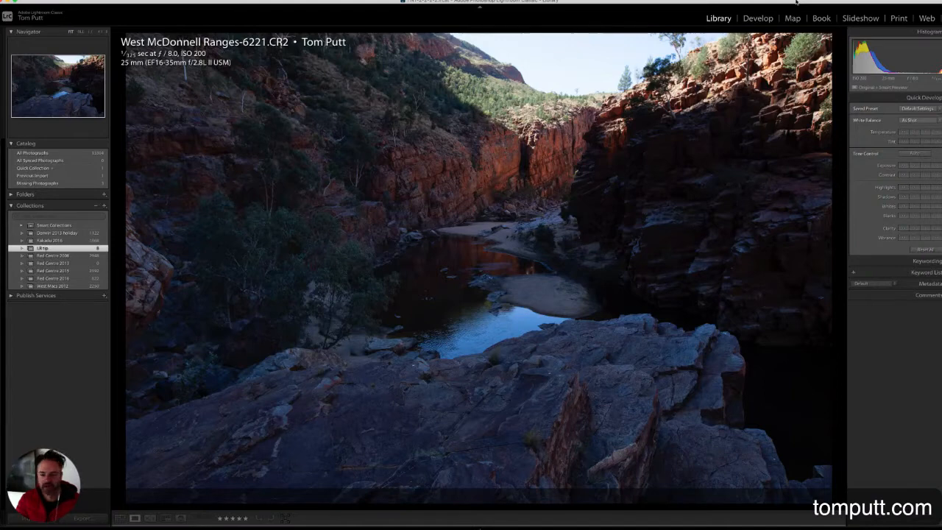
{"action": "key", "text": "i"}
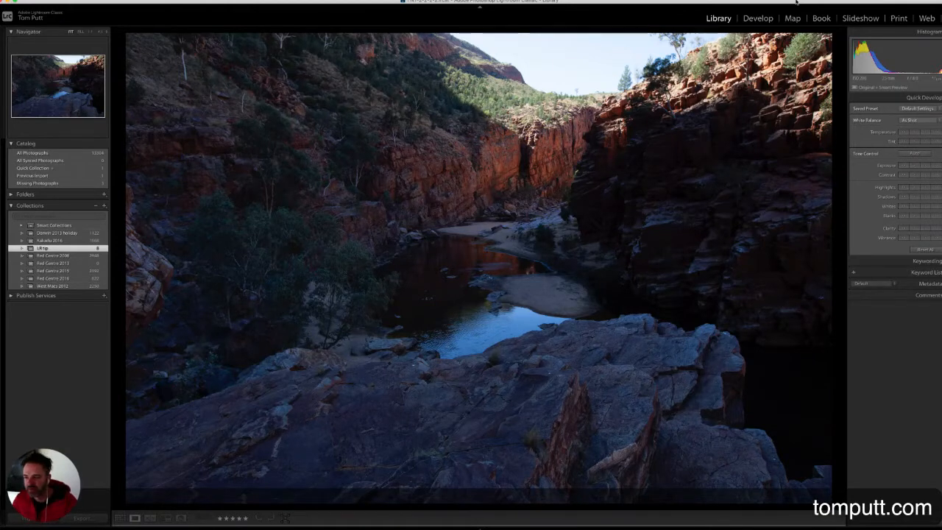
{"action": "key", "text": "ctrl+u"}
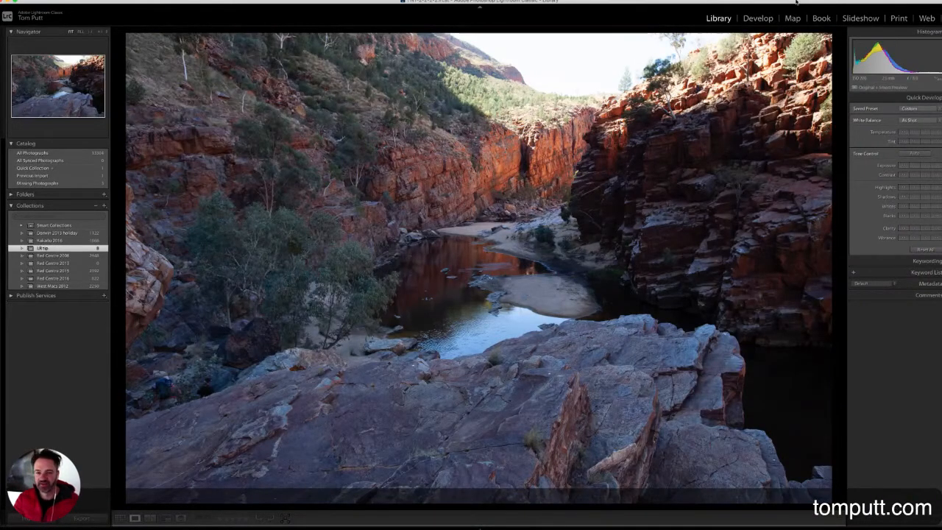
{"action": "key", "text": "Right"}
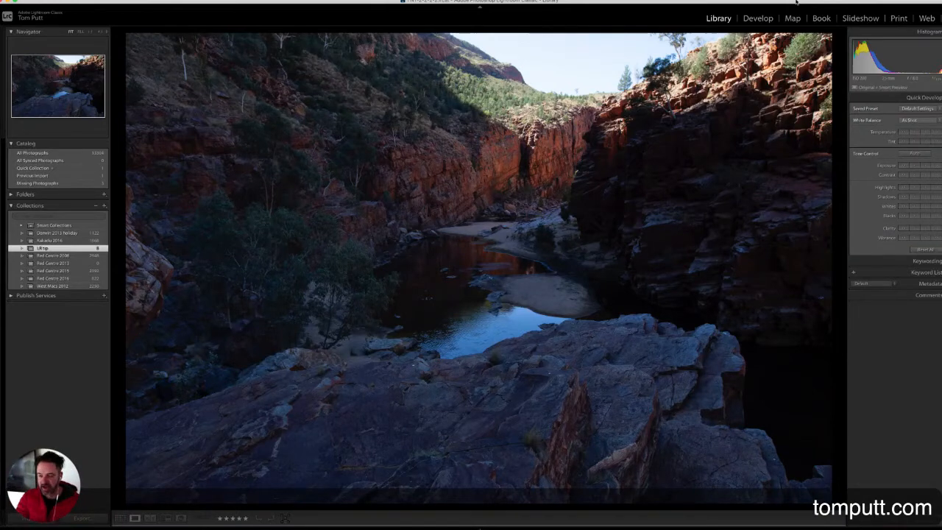
{"action": "key", "text": "Right"}
{"action": "key", "text": "Right"}
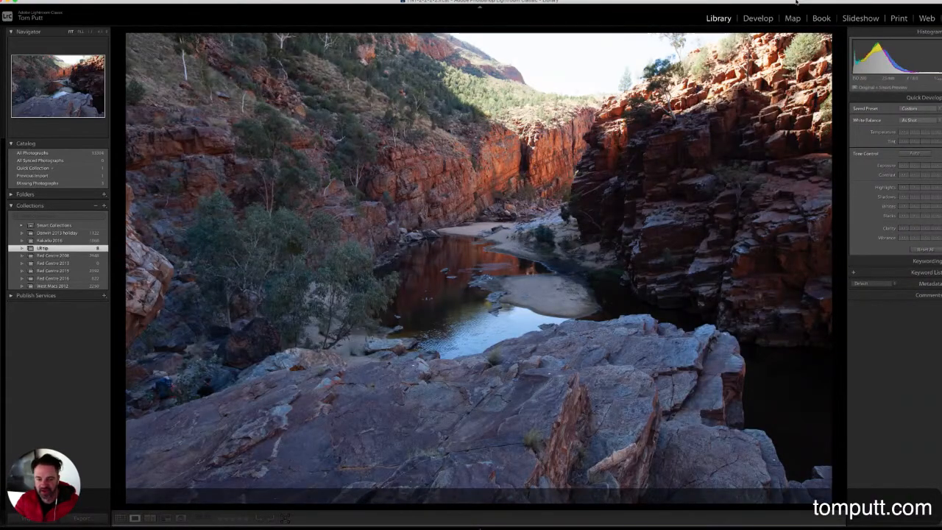
{"action": "key", "text": "Right"}
- Select the three bracketed gorge exposures, photos 2 to 4 in the collection, and start an HDR Photo Merge
{"action": "key", "text": "g"}
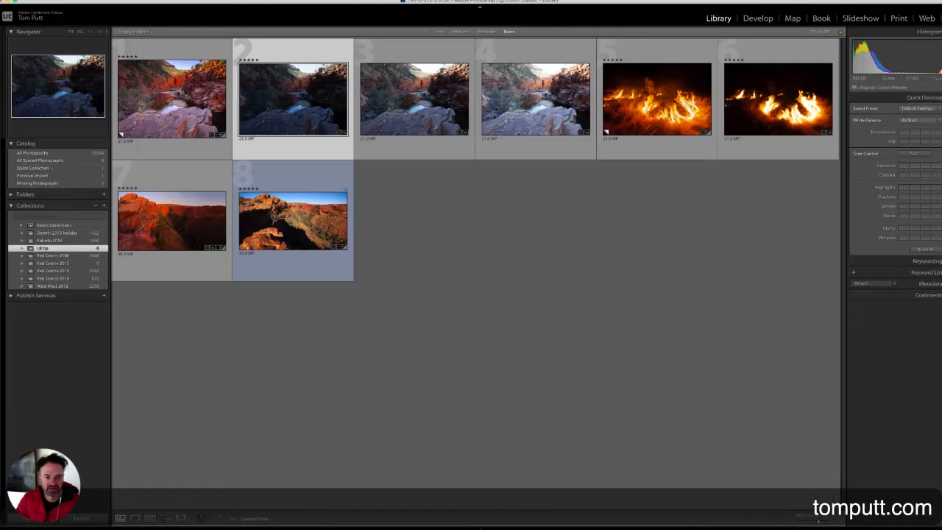
{"action": "left_click", "coordinate": [525, 100], "text": "shift"}
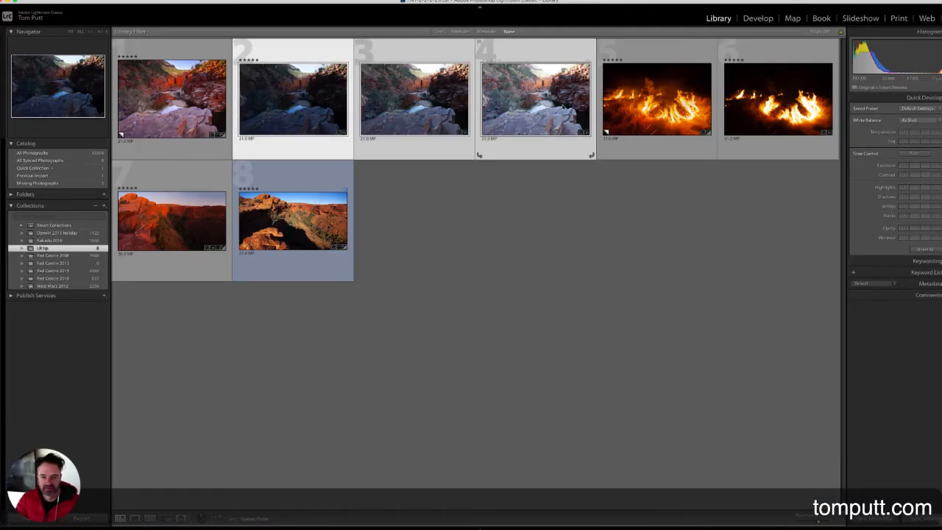
{"action": "left_click", "coordinate": [145, 1]}
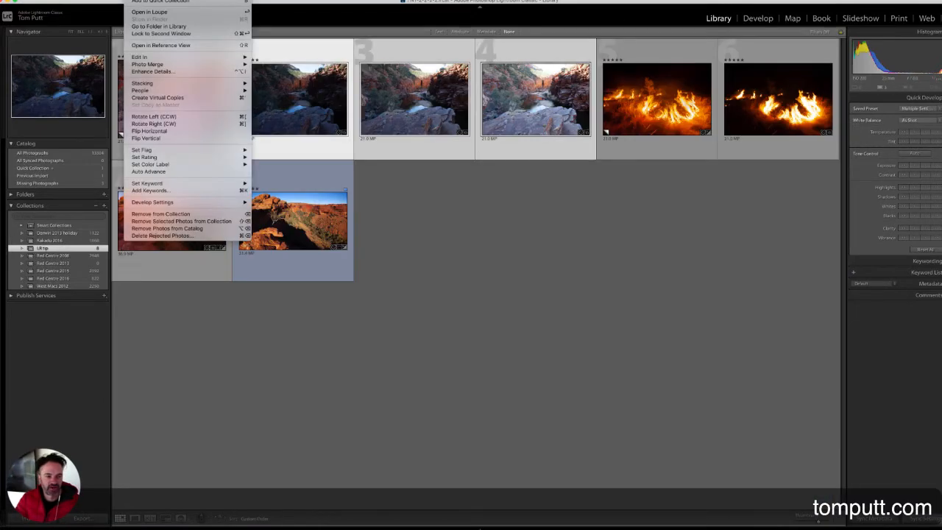
{"action": "mouse_move", "coordinate": [186, 66]}
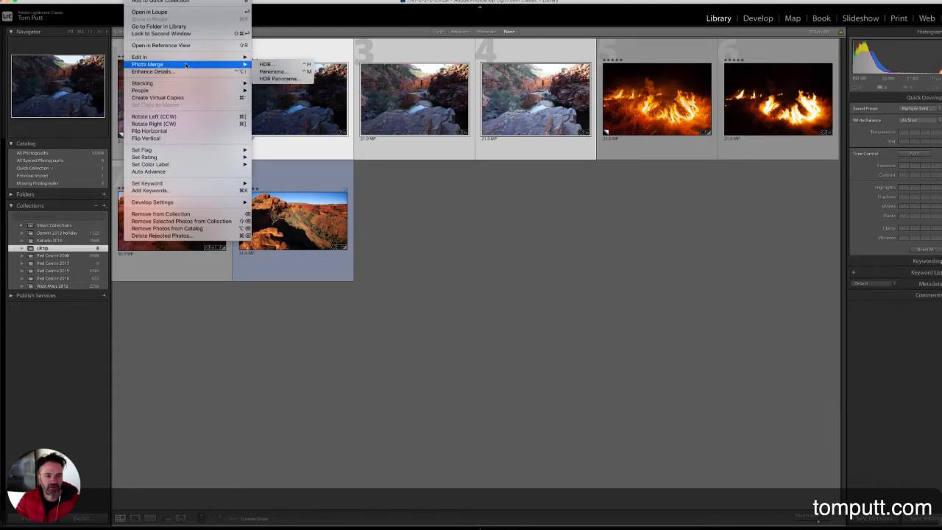
{"action": "left_click", "coordinate": [262, 66]}
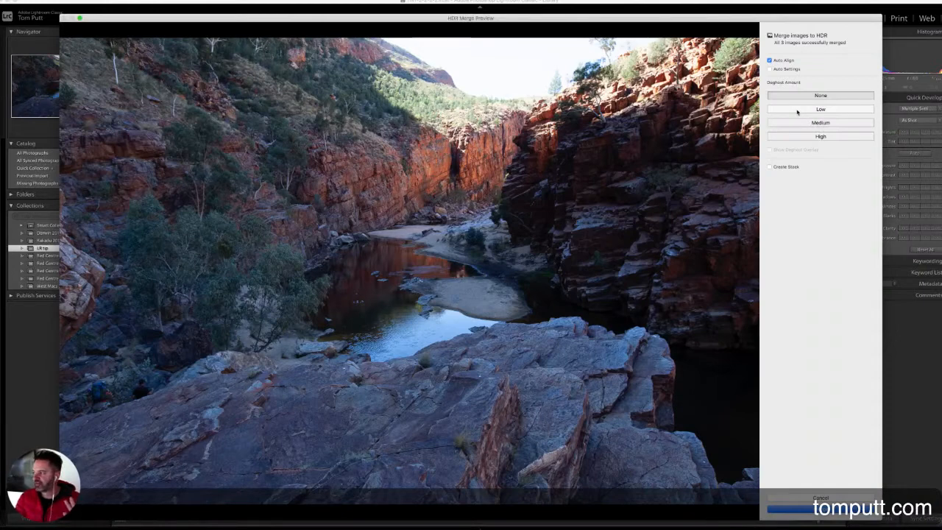
- Compare the Low, High and None deghost amounts in the HDR preview and set the amount to High
{"action": "left_click", "coordinate": [797, 110]}
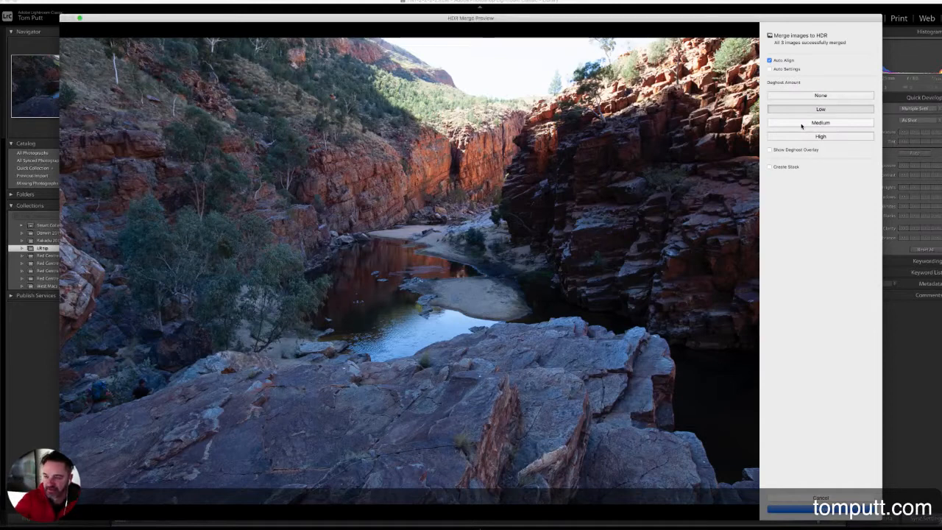
{"action": "left_click", "coordinate": [802, 137]}
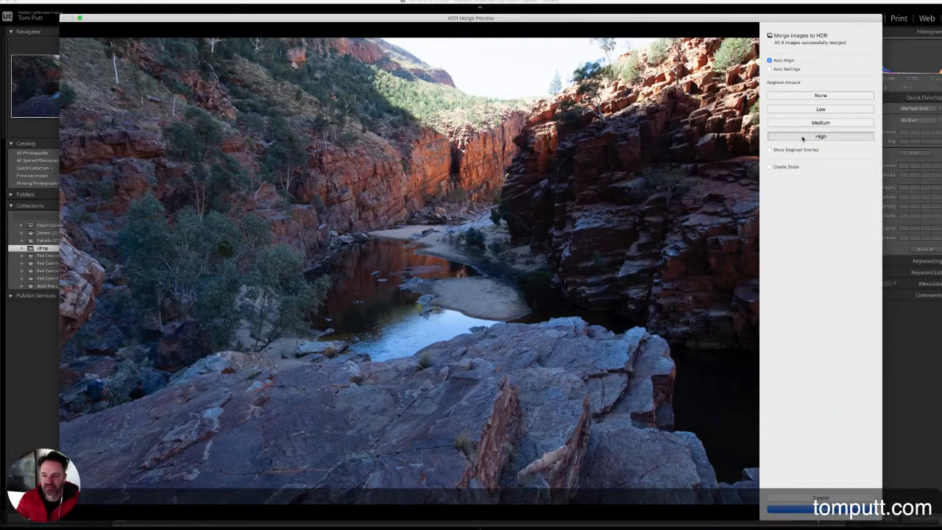
{"action": "left_click", "coordinate": [800, 95]}
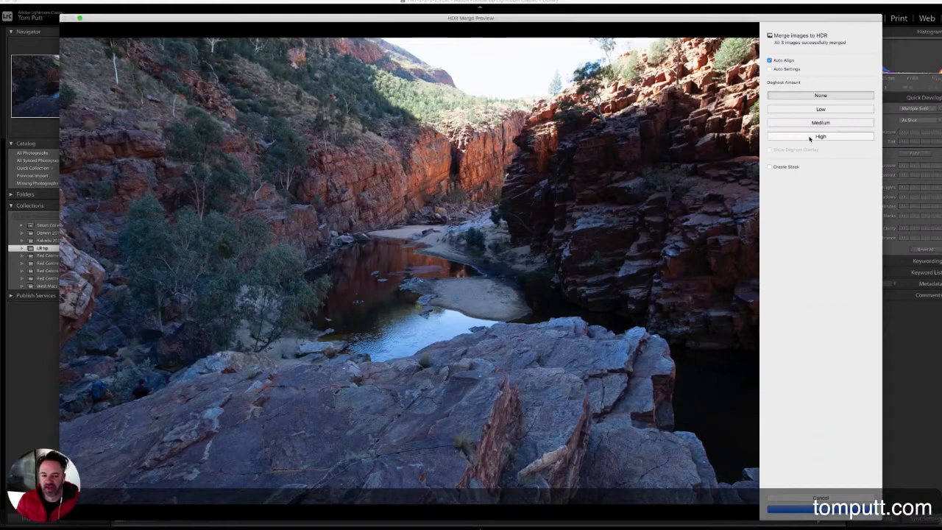
{"action": "left_click", "coordinate": [809, 138]}
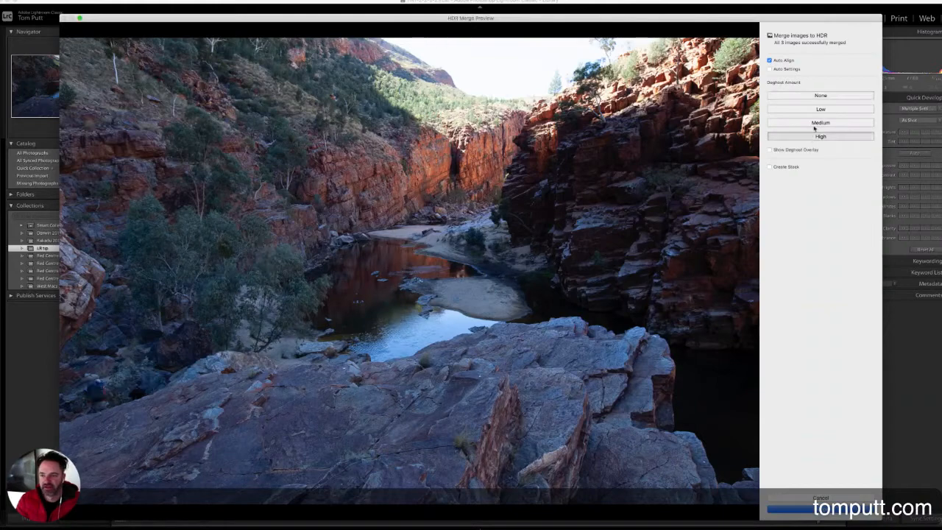
- Preview the merge with Auto Settings, turn that option off again, and create the HDR with High deghosting
{"action": "left_click", "coordinate": [785, 69]}
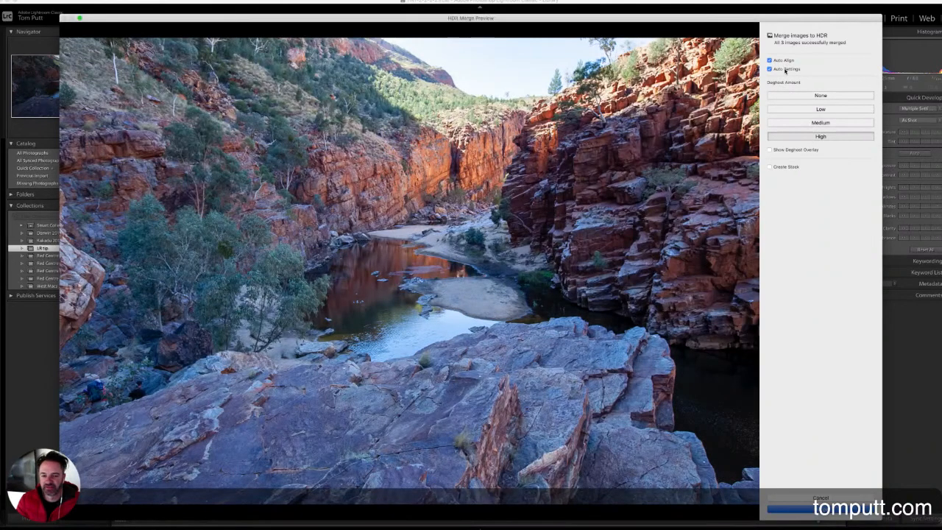
{"action": "left_click", "coordinate": [817, 97]}
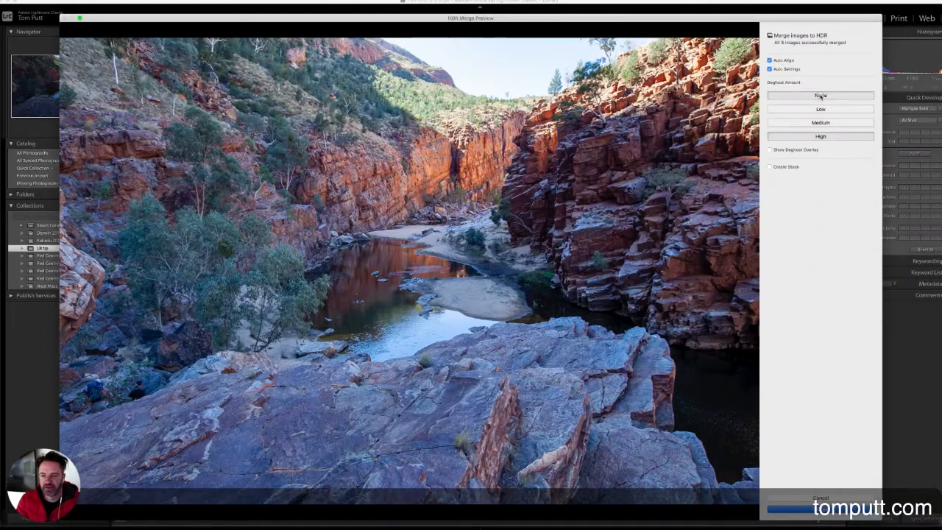
{"action": "left_click", "coordinate": [818, 138]}
{"action": "left_click", "coordinate": [769, 68]}
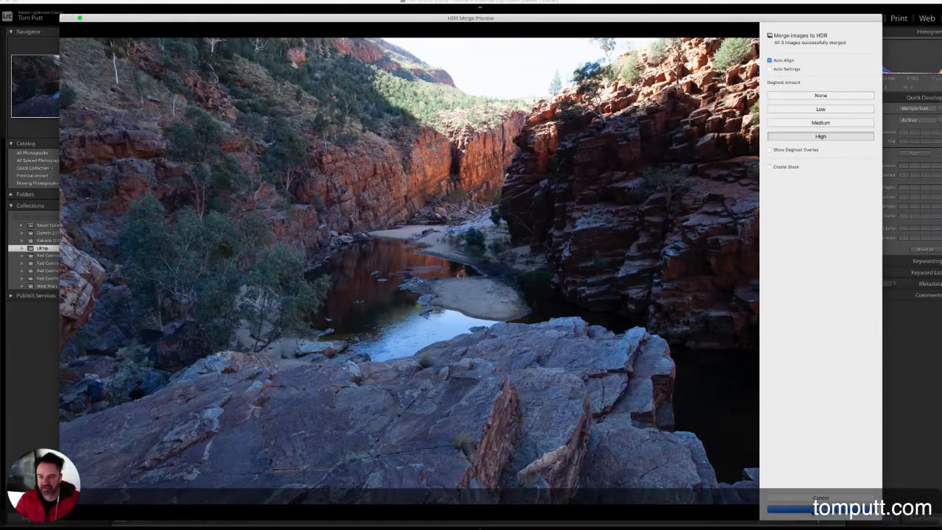
{"action": "left_click", "coordinate": [791, 508]}
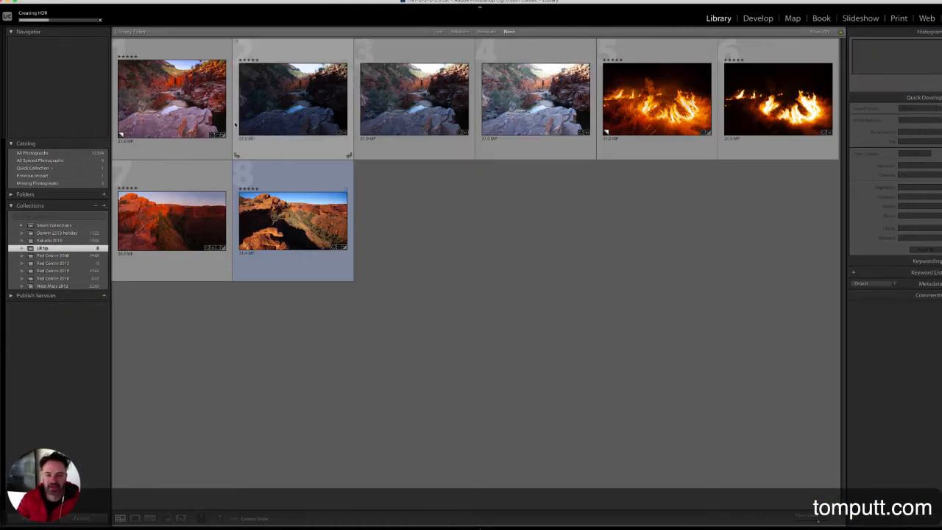
- Open the brightest of the three gorge exposures in the Develop module
{"action": "double_click", "coordinate": [513, 111]}
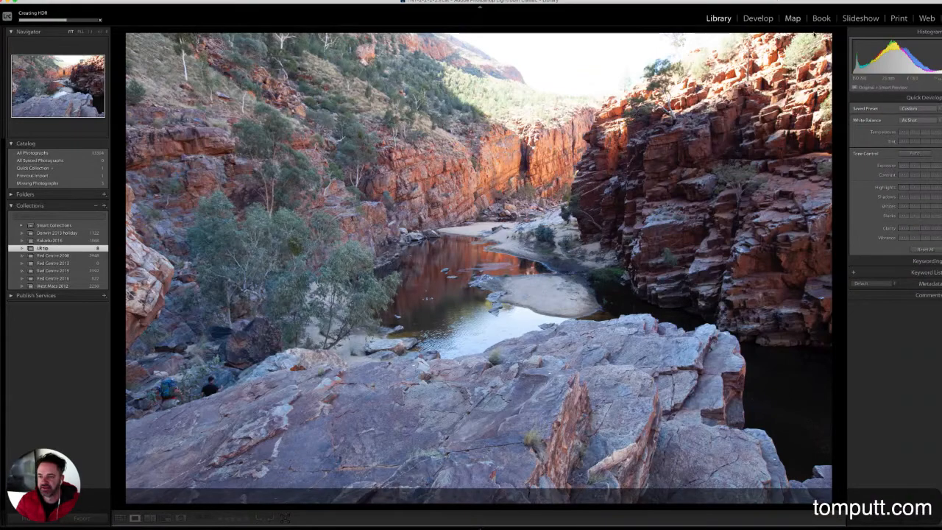
{"action": "left_click", "coordinate": [759, 19]}
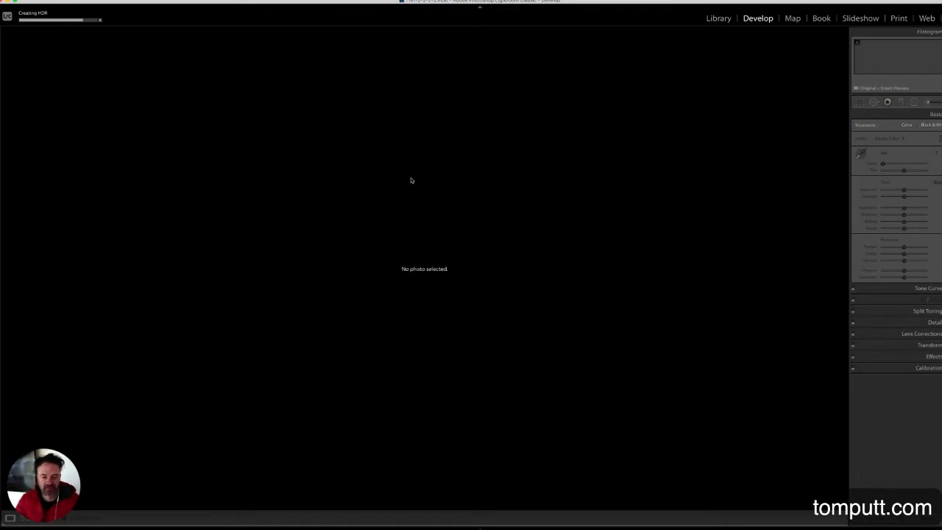
{"action": "key", "text": "g"}
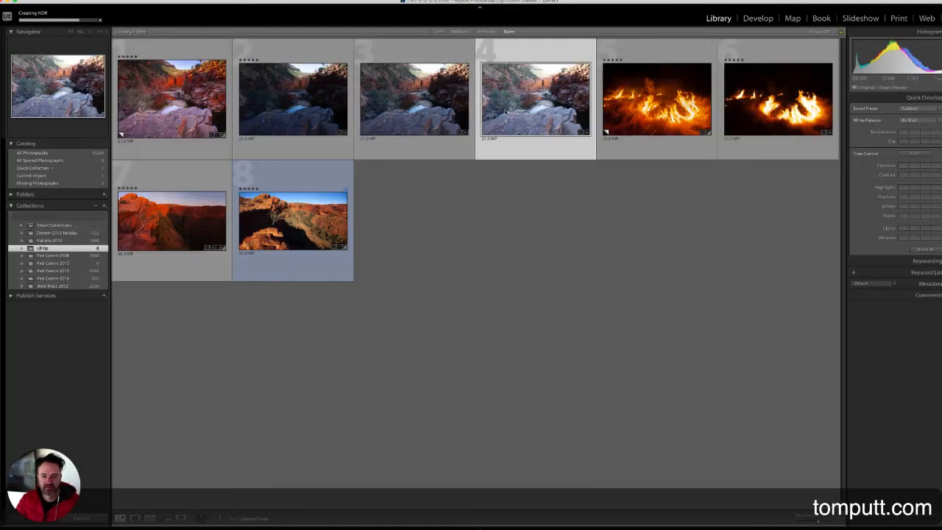
{"action": "double_click", "coordinate": [512, 110]}
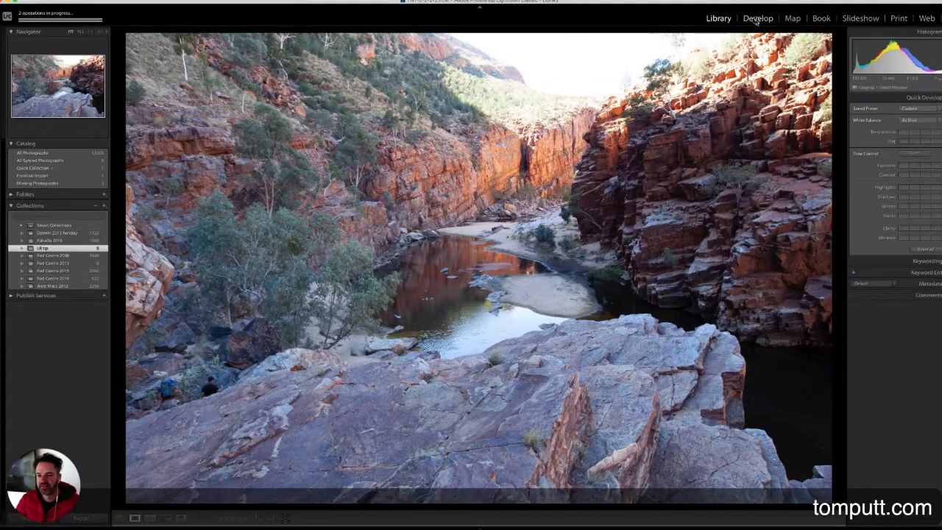
{"action": "left_click", "coordinate": [756, 19]}
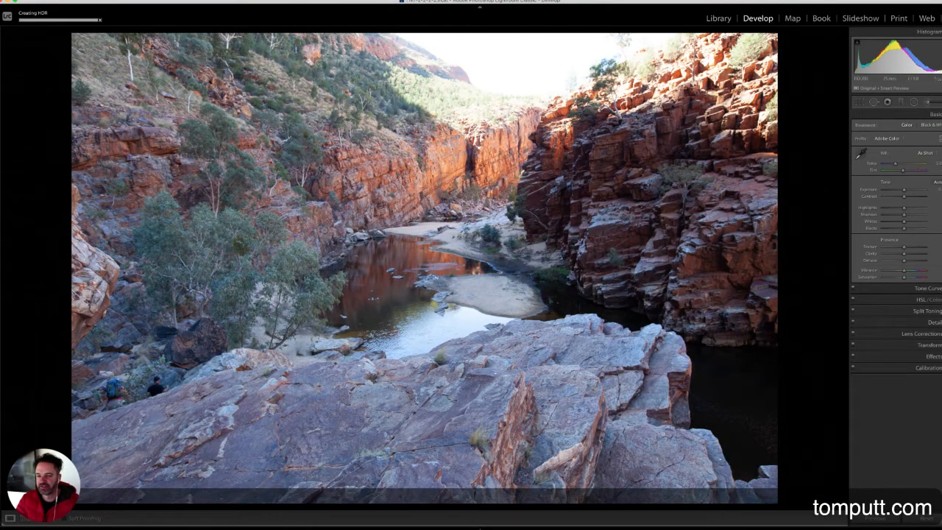
- Show the clipping warnings and compare blown highlights in the brightest exposure, middle exposure and merged HDR
{"action": "key", "text": "j"}
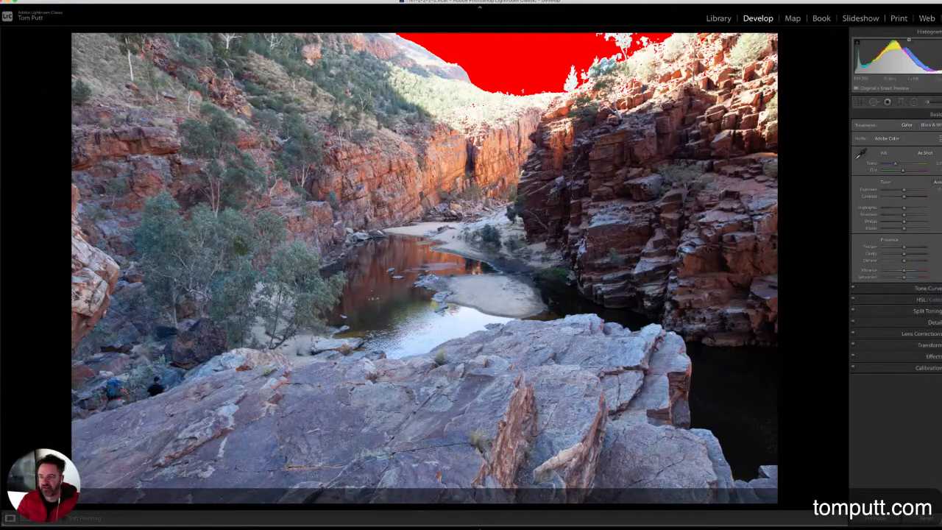
{"action": "key", "text": "Right"}
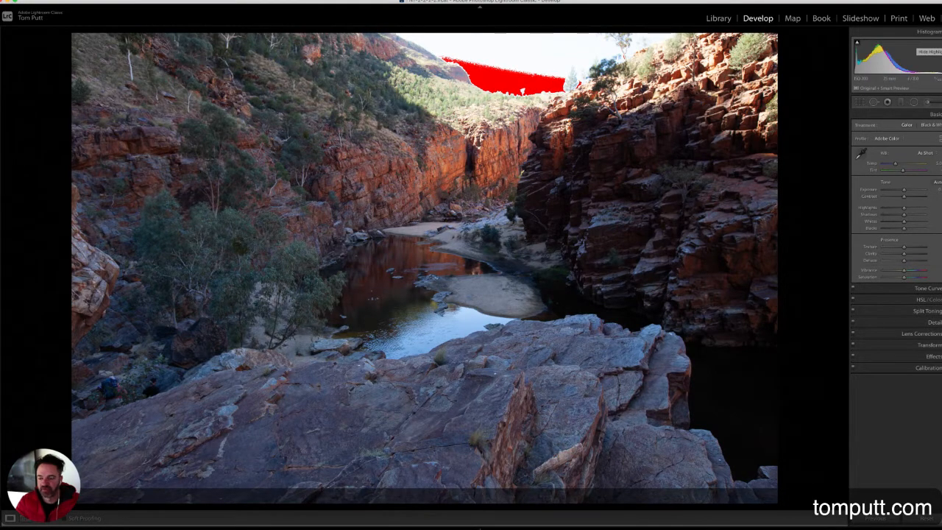
{"action": "key", "text": "Right"}
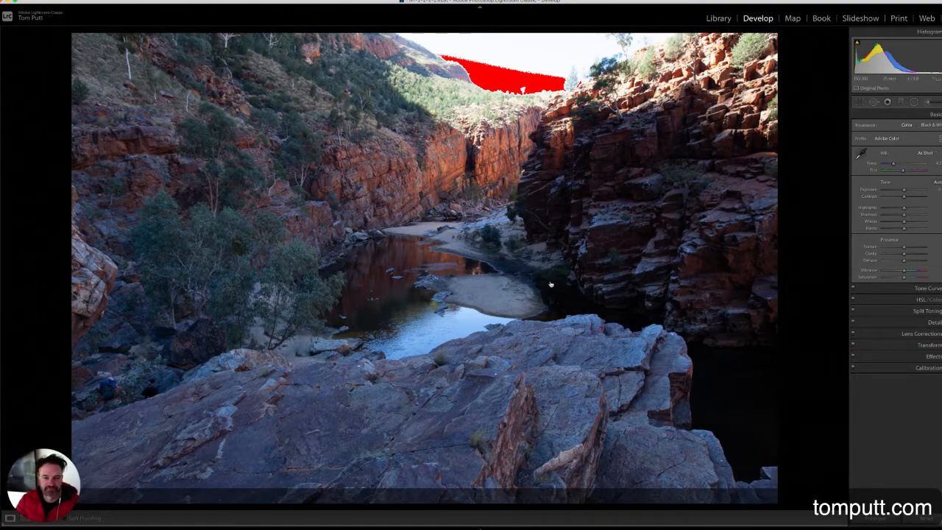
- View the merged HDR photo enlarged, then reposition it in the collection grid directly before the darkest gorge exposure
{"action": "key", "text": "g"}
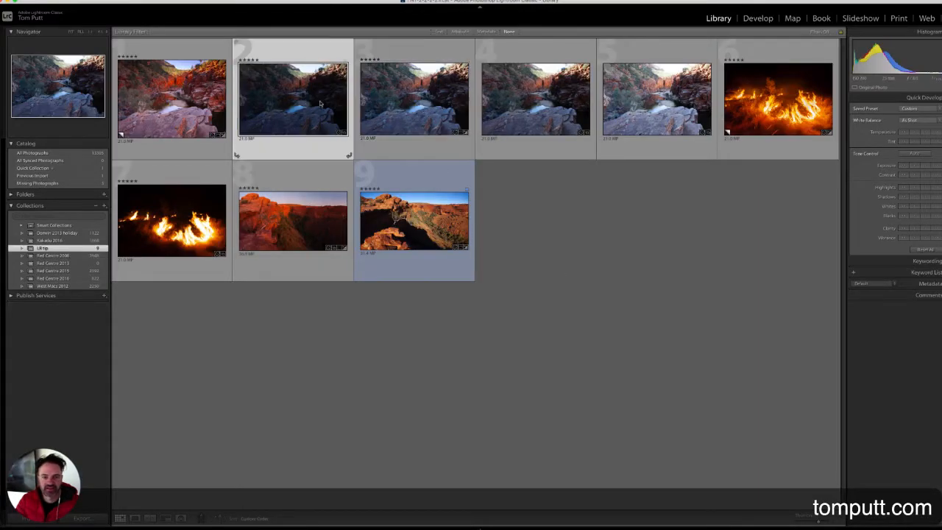
{"action": "double_click", "coordinate": [412, 104]}
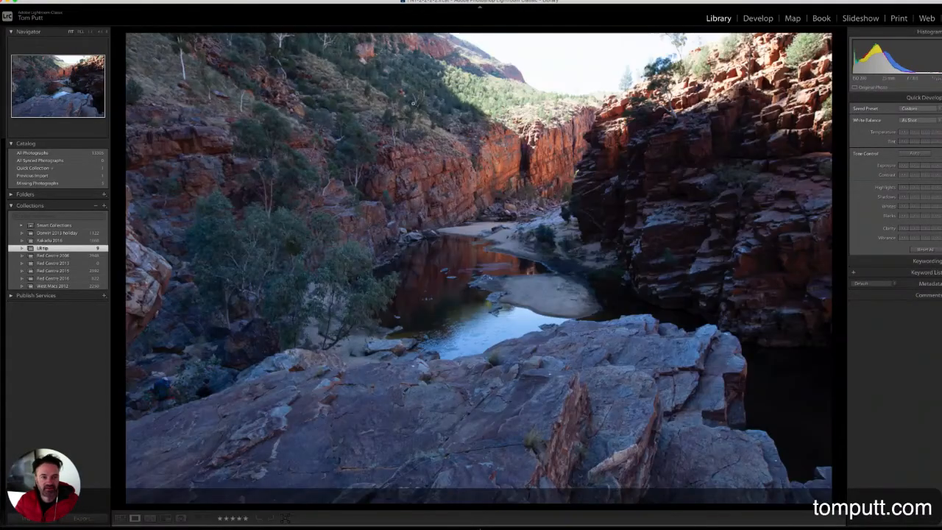
{"action": "key", "text": "g"}
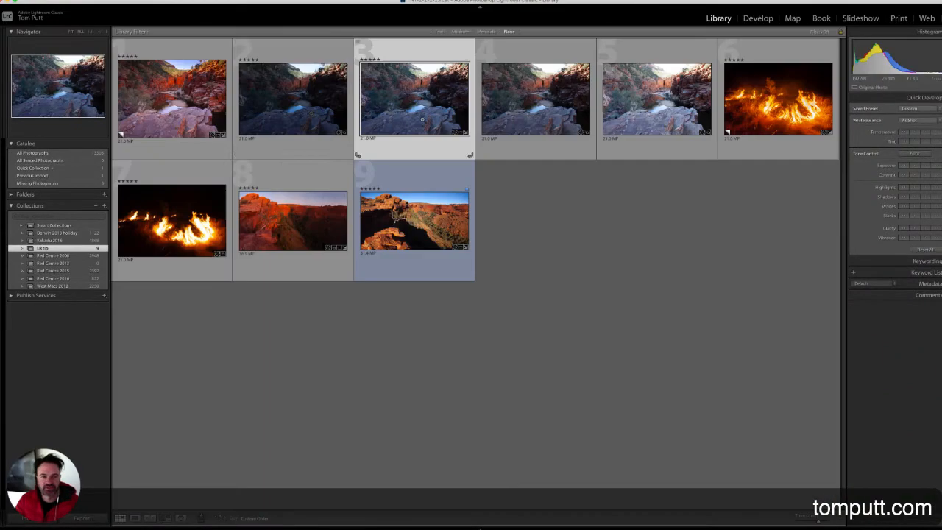
{"action": "left_click_drag", "start_coordinate": [414, 113], "coordinate": [243, 106]}
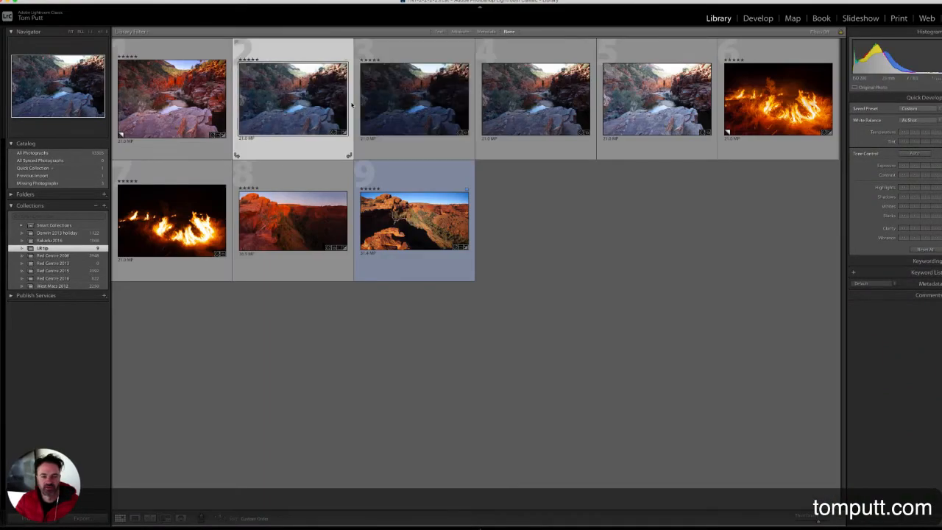
- Open the darkest gorge exposure in the Develop module and show its shadow clipping warnings
{"action": "left_click", "coordinate": [429, 105]}
{"action": "key", "text": "e"}
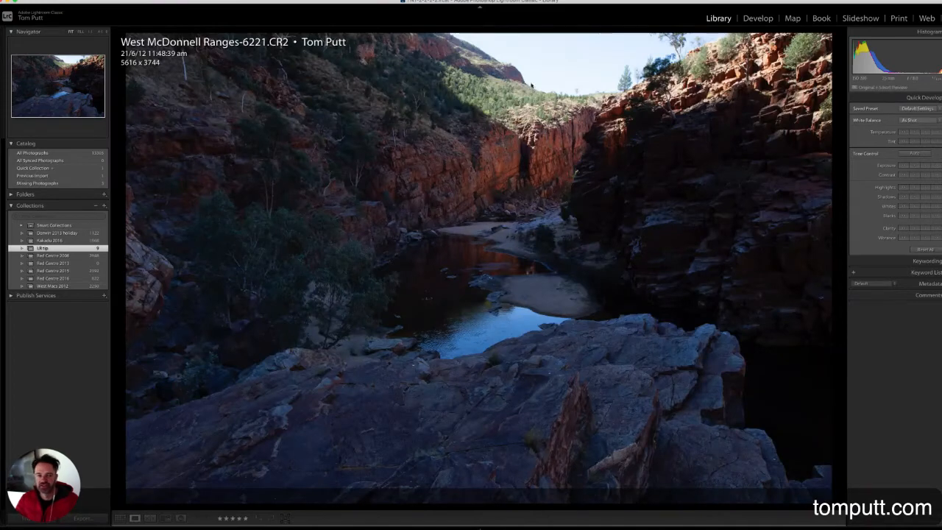
{"action": "key", "text": "i"}
{"action": "key", "text": "i"}
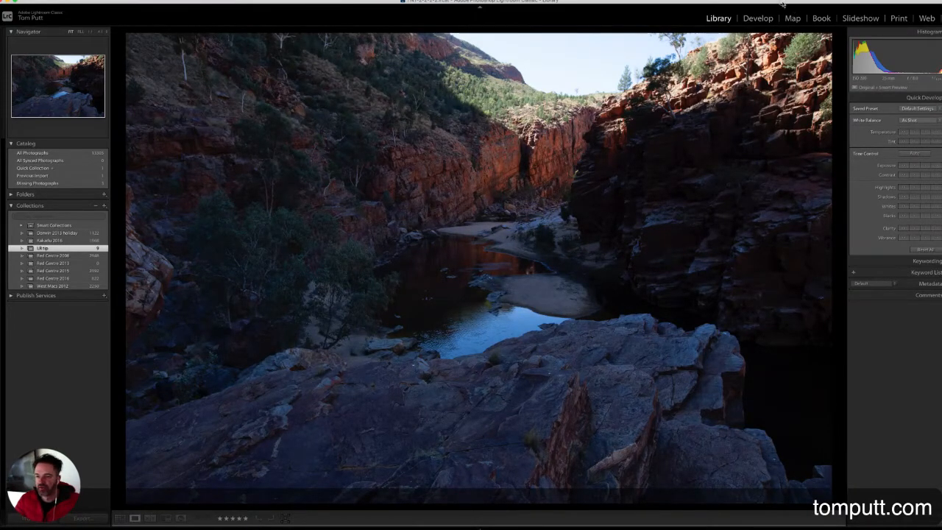
{"action": "left_click", "coordinate": [757, 18]}
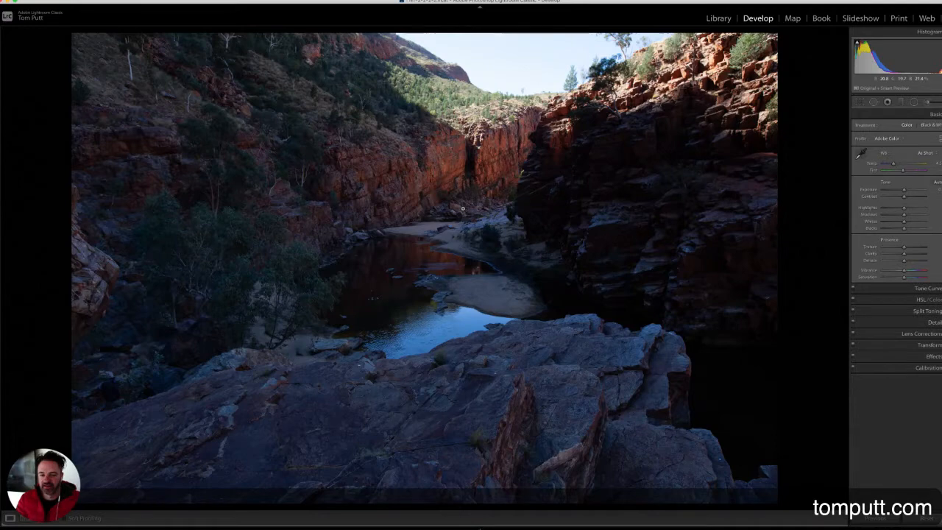
{"action": "left_click", "coordinate": [856, 42]}
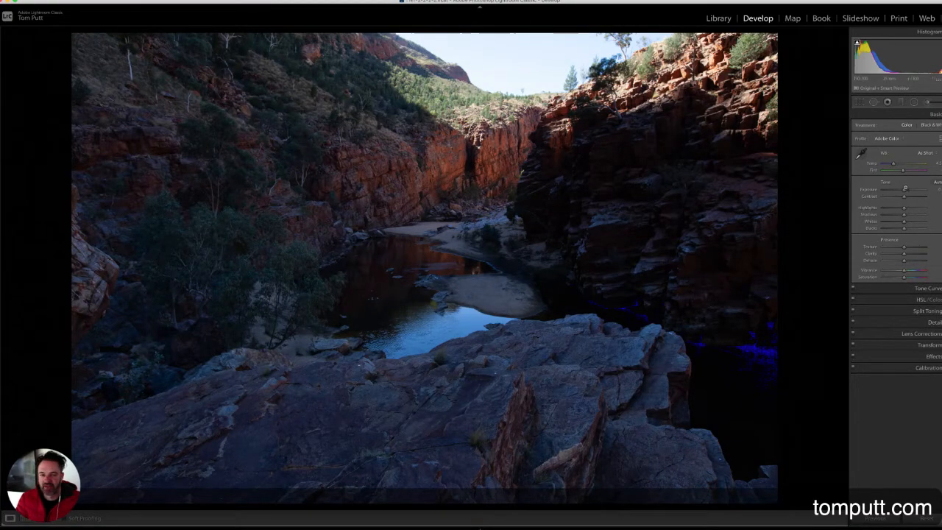
- Try raising Exposure and lowering Blacks to test highlight and shadow clipping in the darkest exposure, and reset both sliders
{"action": "left_click_drag", "start_coordinate": [905, 188], "coordinate": [916, 189]}
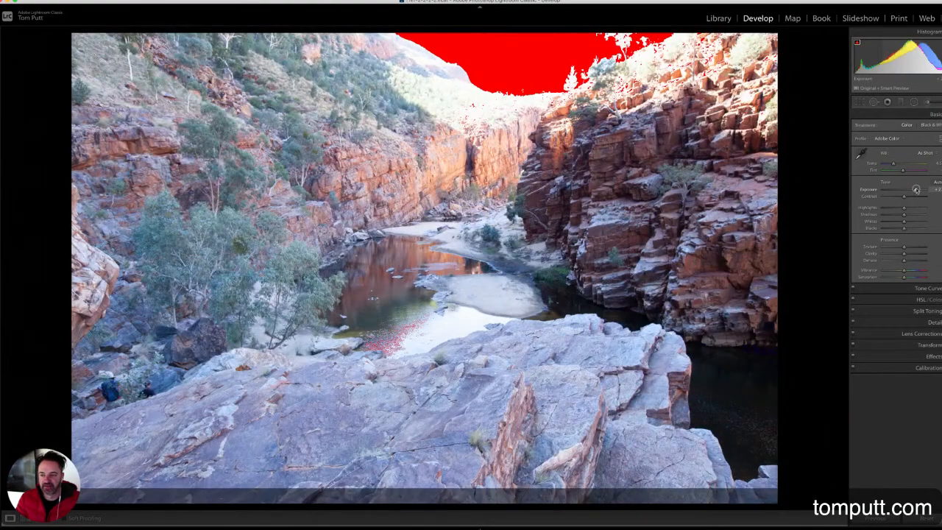
{"action": "double_click", "coordinate": [869, 189]}
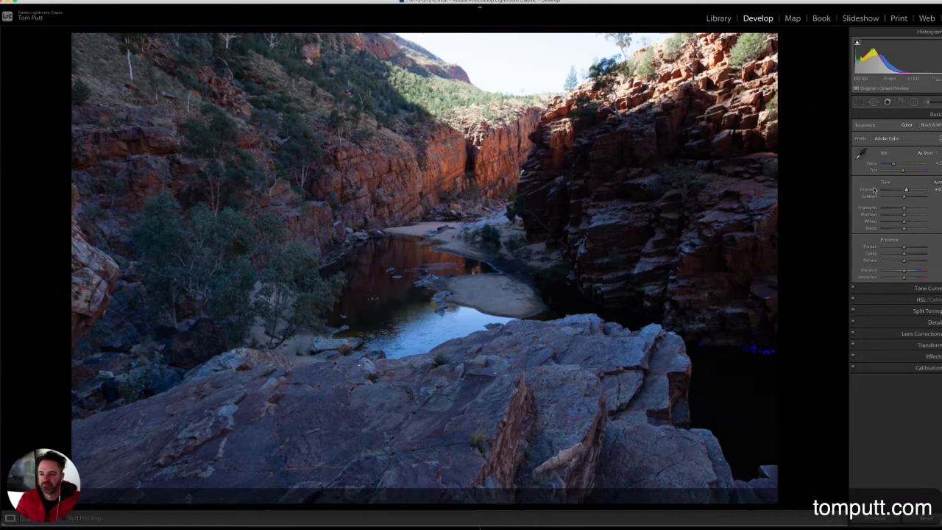
{"action": "double_click", "coordinate": [874, 189]}
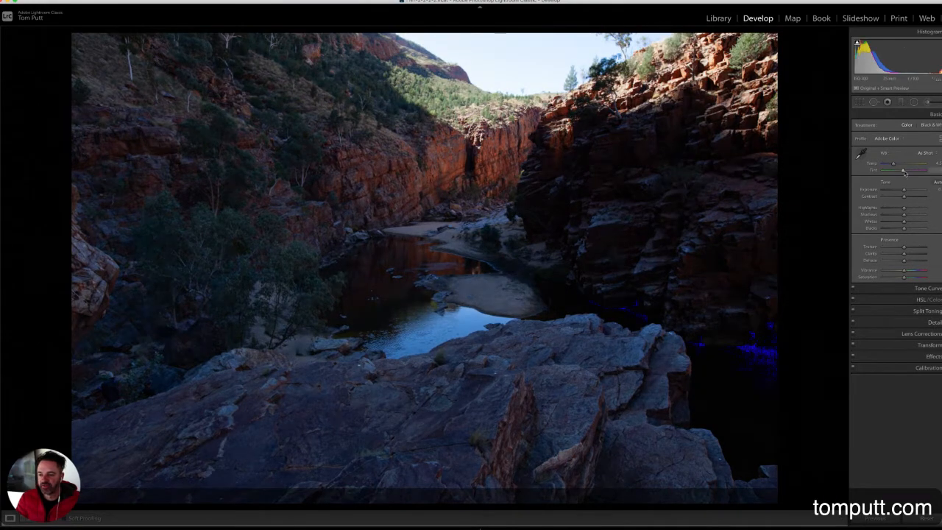
{"action": "left_click_drag", "start_coordinate": [904, 190], "coordinate": [912, 190]}
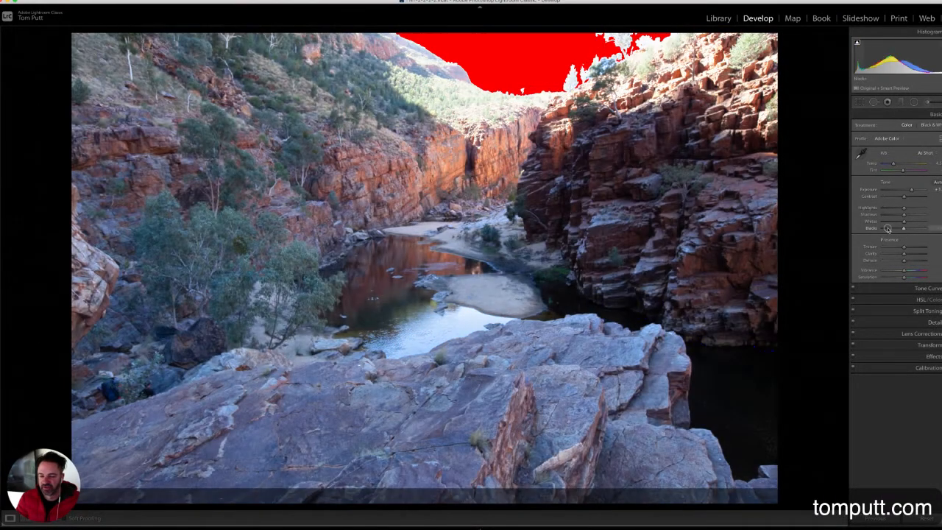
{"action": "left_click", "coordinate": [887, 229]}
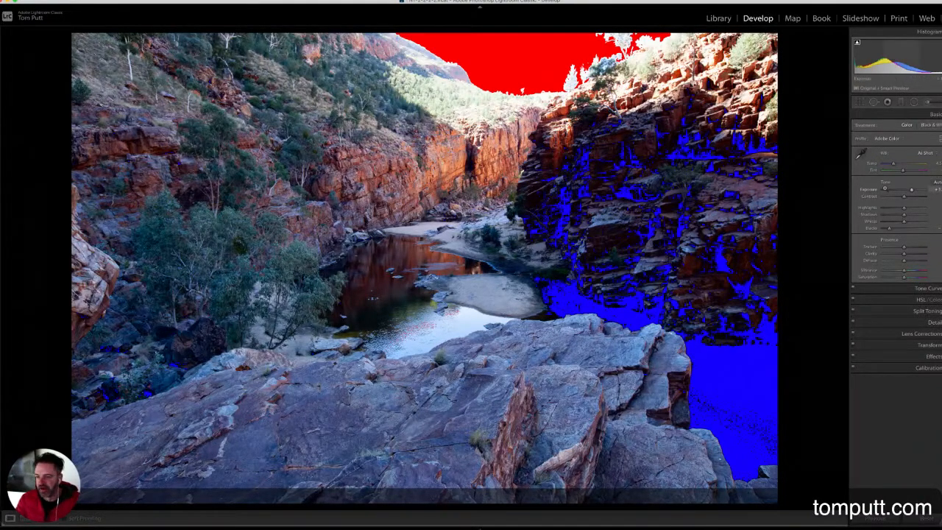
{"action": "key", "text": "Right"}
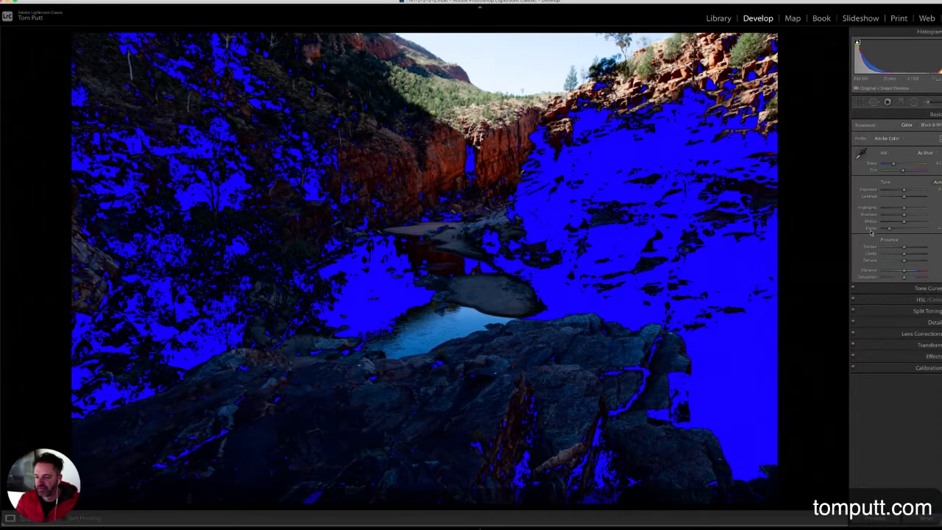
{"action": "double_click", "coordinate": [871, 230]}
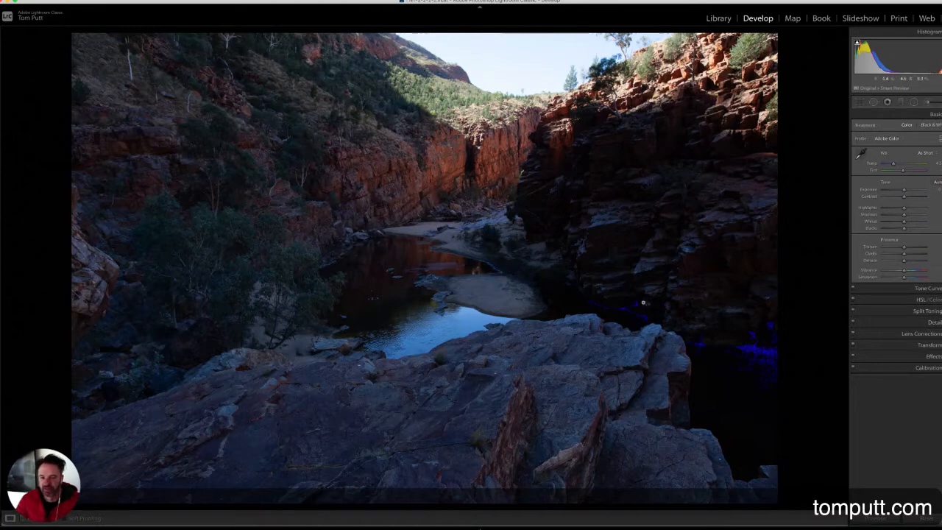
- Crop about a tenth of the width off the left side of the darkest exposure, removing the rock at its edge
{"action": "left_click", "coordinate": [544, 64]}
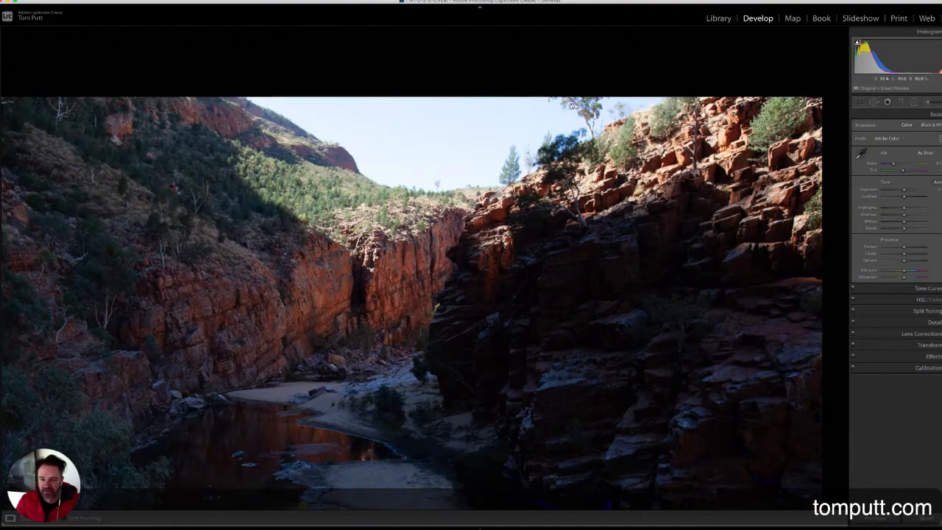
{"action": "left_click_drag", "start_coordinate": [673, 331], "coordinate": [492, 184]}
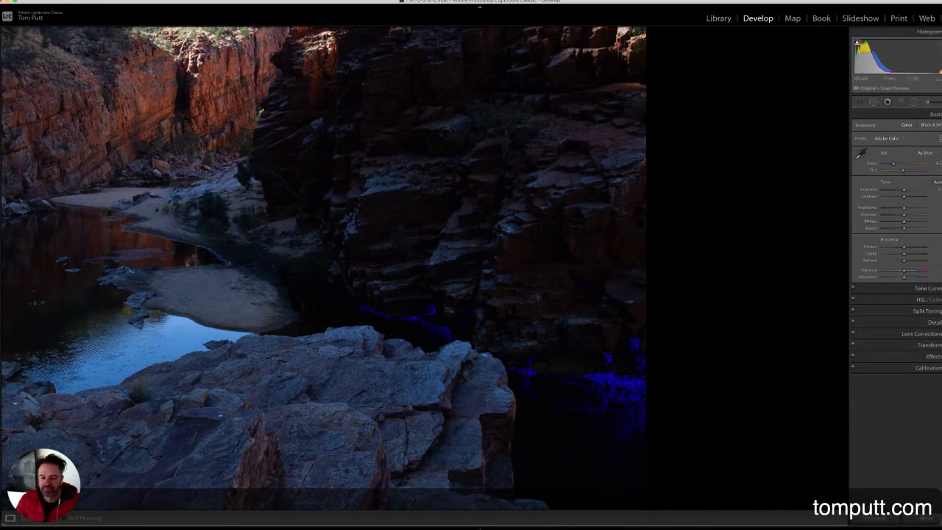
{"action": "left_click", "coordinate": [427, 114]}
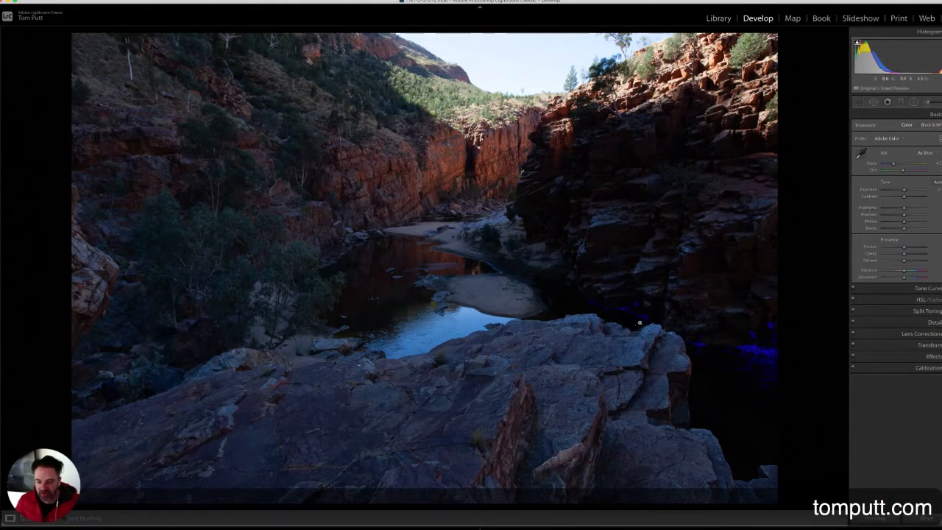
{"action": "left_click_drag", "start_coordinate": [616, 312], "coordinate": [453, 294]}
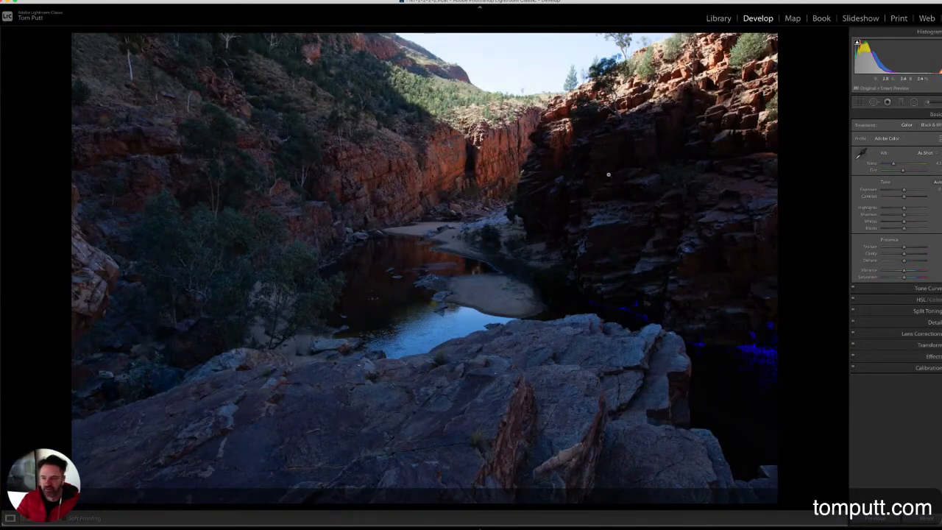
{"action": "left_click", "coordinate": [858, 103]}
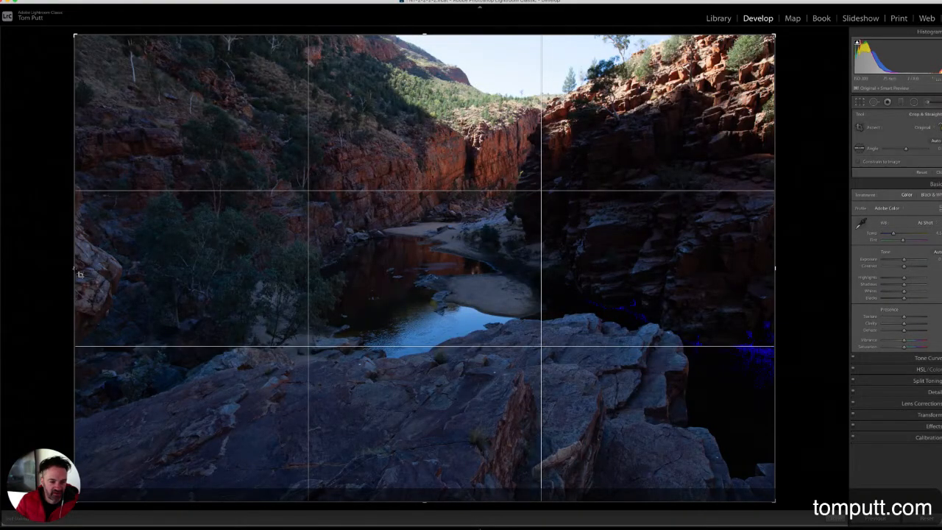
{"action": "left_click_drag", "start_coordinate": [79, 274], "coordinate": [112, 269]}
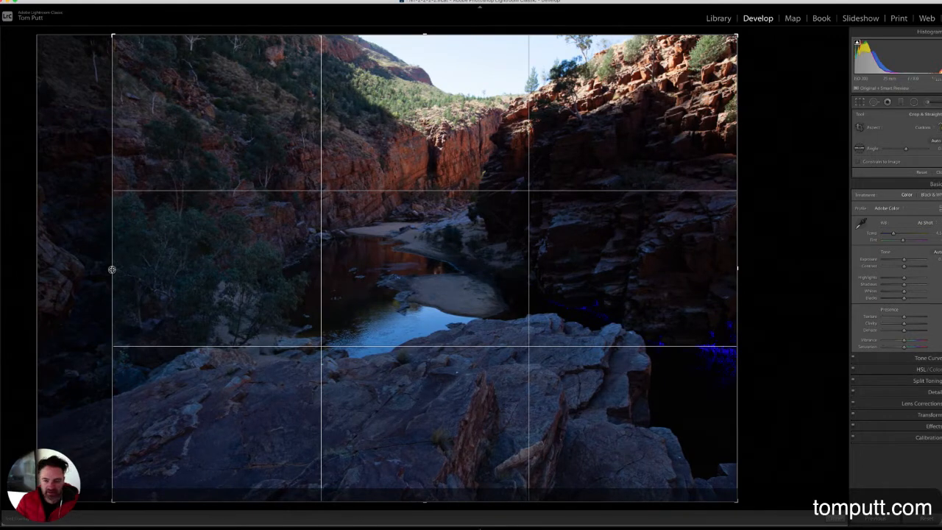
{"action": "key", "text": "Return"}
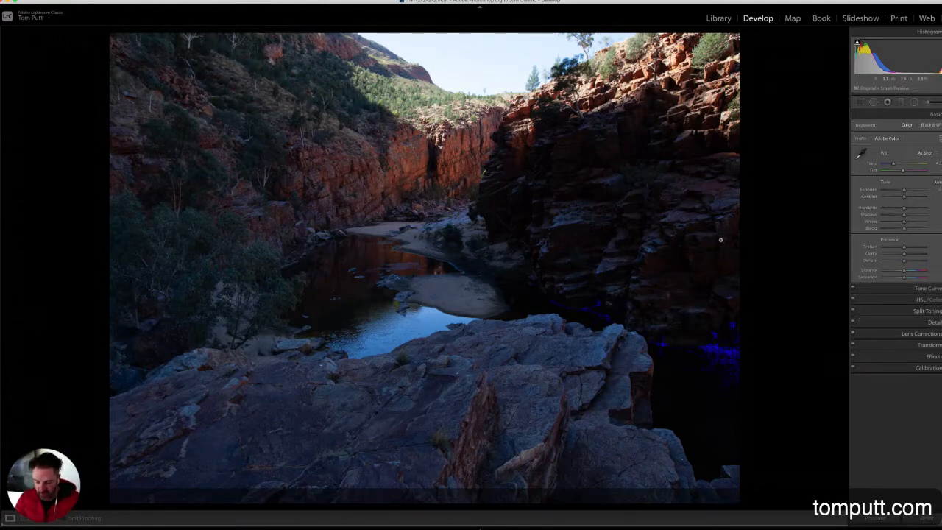
- View the merged HDR photo enlarged and in the Develop module to compare it with the cropped darkest exposure
{"action": "key", "text": "Right"}
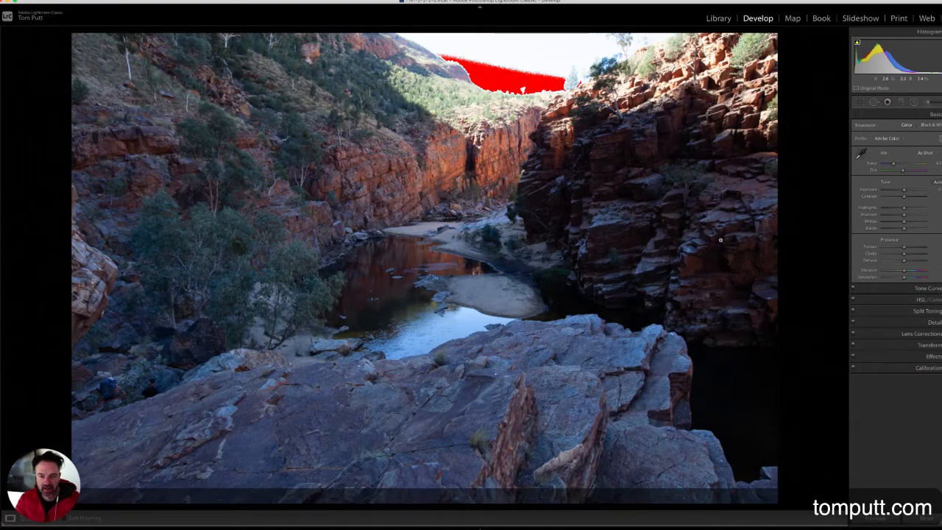
{"action": "key", "text": "g"}
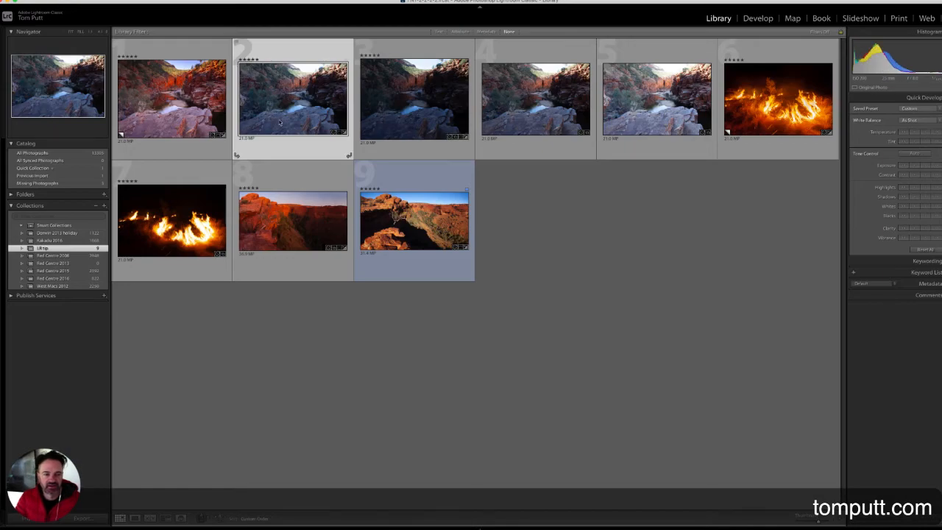
{"action": "double_click", "coordinate": [279, 121]}
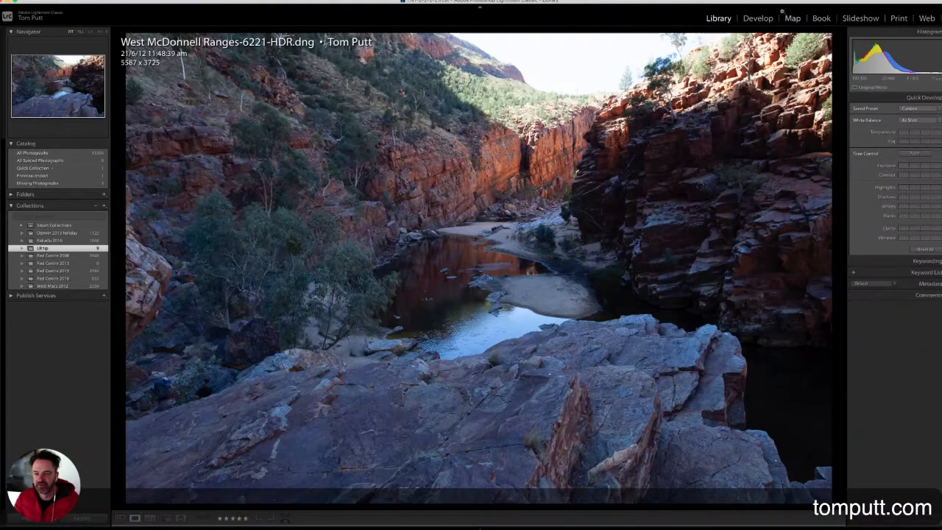
{"action": "left_click", "coordinate": [758, 19]}
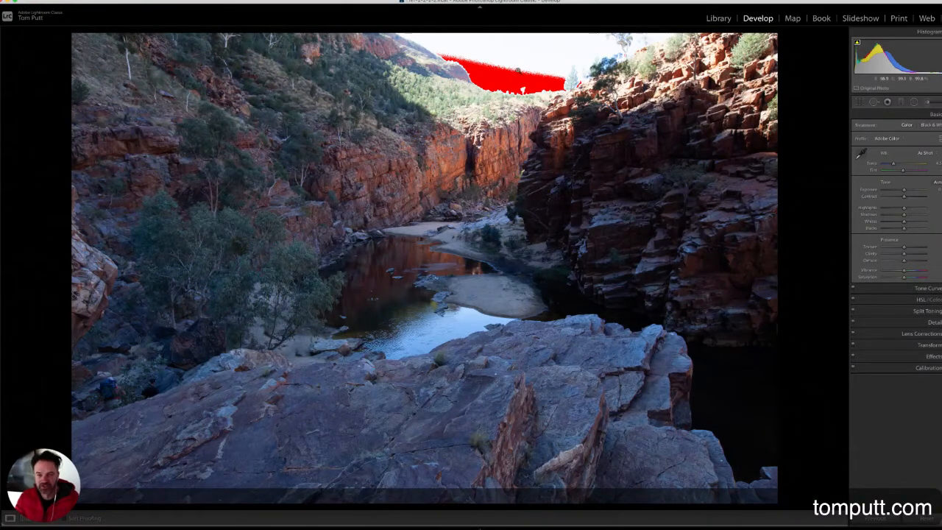
- In the cropped darkest exposure, lower Highlights and raise Shadows strongly, and increase Exposure to brighten the gorge
{"action": "key", "text": "Right"}
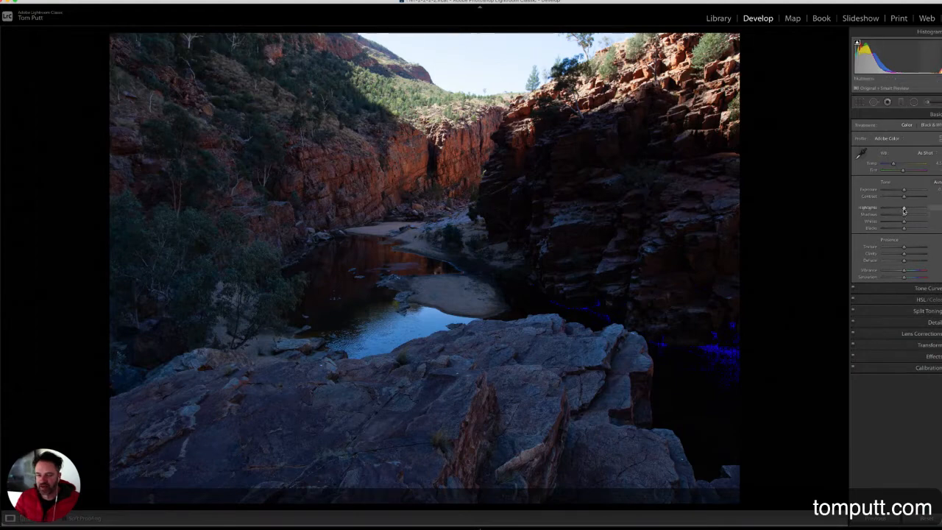
{"action": "left_click_drag", "start_coordinate": [904, 210], "coordinate": [880, 209]}
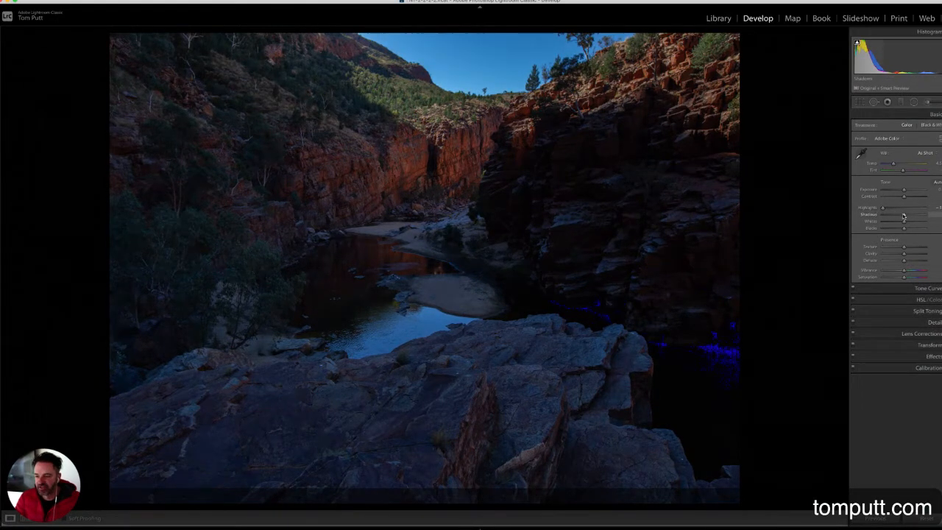
{"action": "left_click_drag", "start_coordinate": [904, 216], "coordinate": [925, 215]}
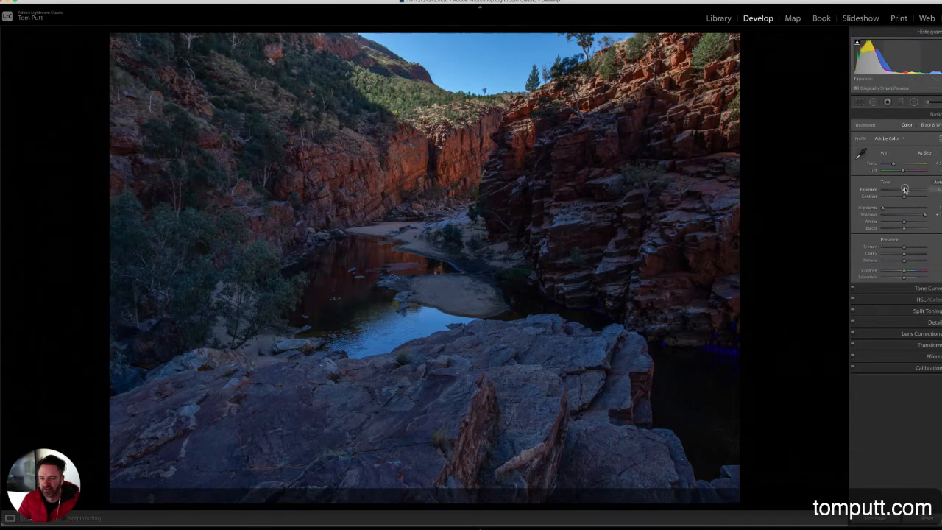
{"action": "left_click_drag", "start_coordinate": [904, 189], "coordinate": [909, 190]}
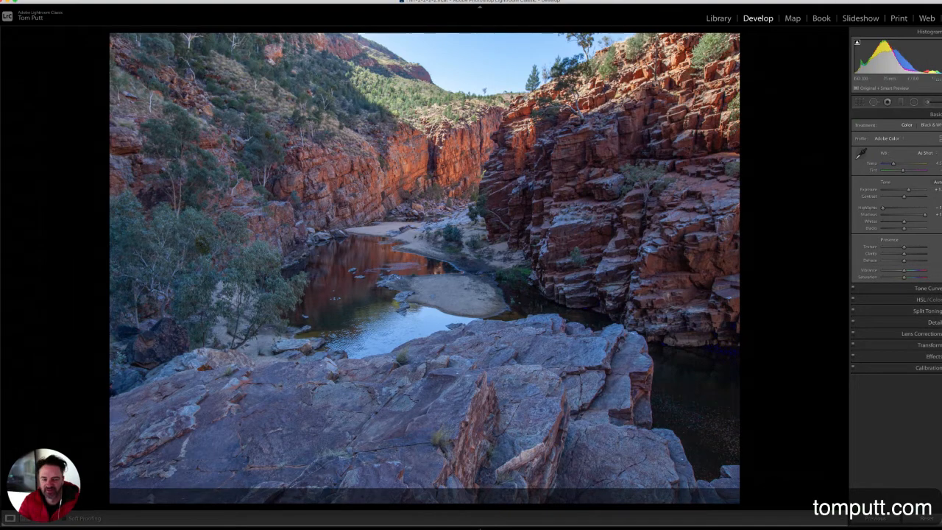
- Compare the brightened gorge photo with its before view, and reset the Exposure, Highlights and Shadows adjustments
{"action": "key", "text": "backslash"}
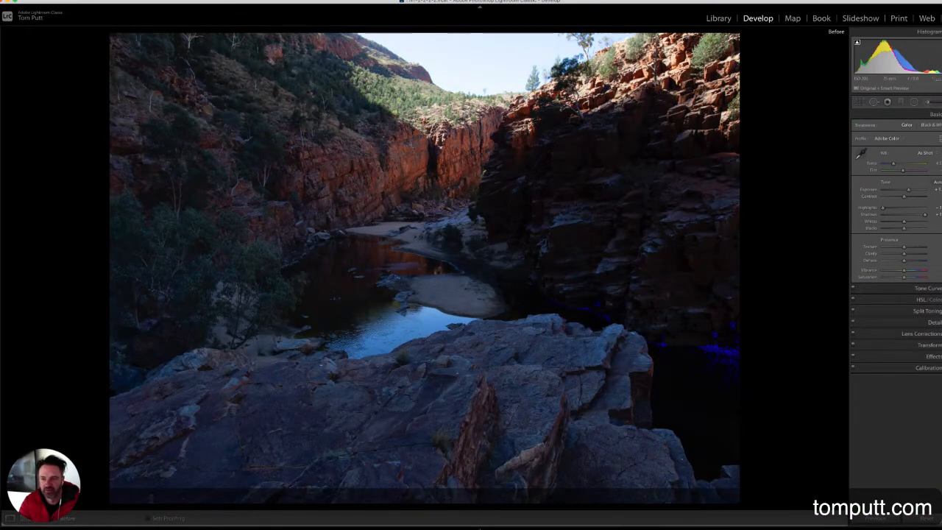
{"action": "key", "text": "backslash"}
{"action": "key", "text": "backslash"}
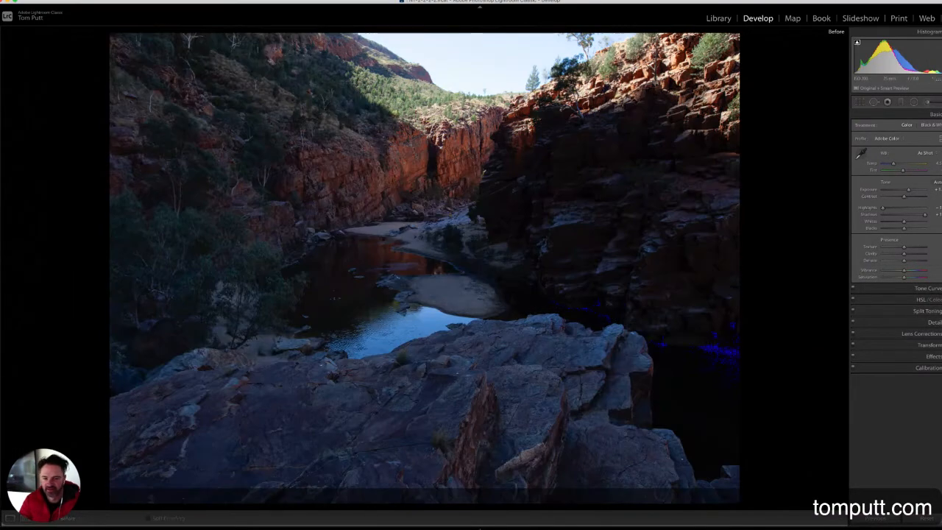
{"action": "key", "text": "backslash"}
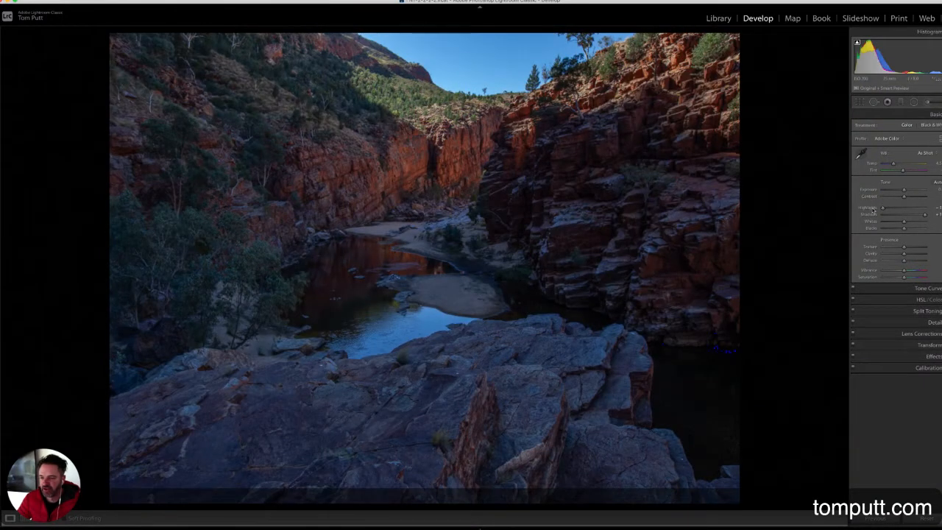
{"action": "double_click", "coordinate": [874, 207]}
{"action": "double_click", "coordinate": [873, 215]}
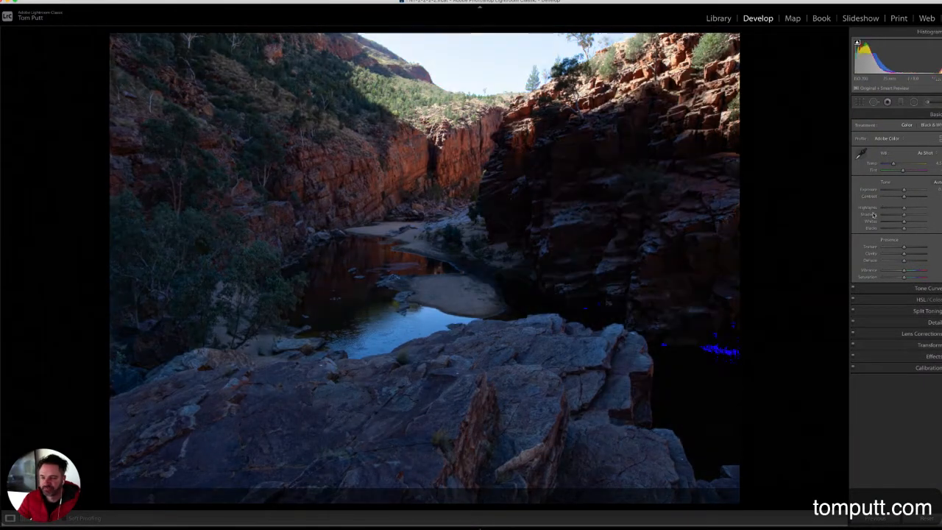
- Lower Highlights moderately to recover the sky, and try a strong Shadows increase before resetting Shadows
{"action": "left_click_drag", "start_coordinate": [905, 211], "coordinate": [895, 209]}
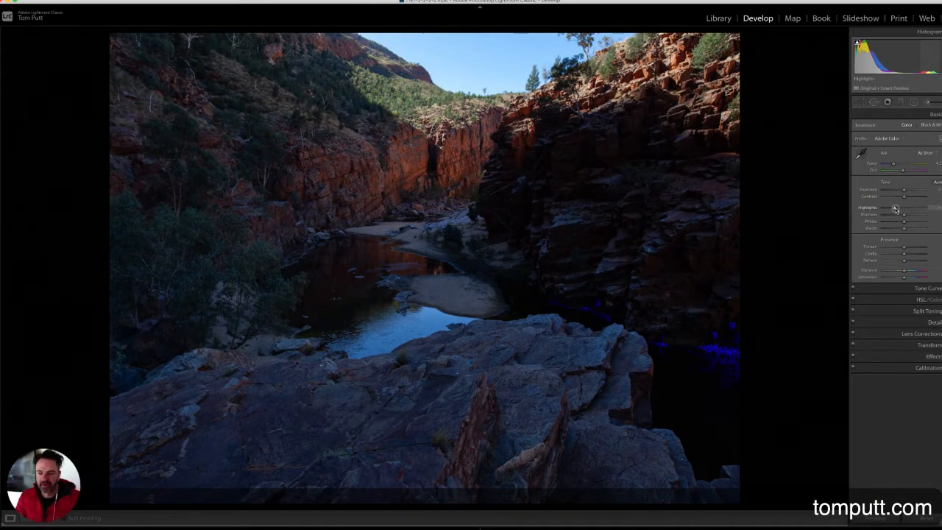
{"action": "left_click_drag", "start_coordinate": [904, 216], "coordinate": [925, 215]}
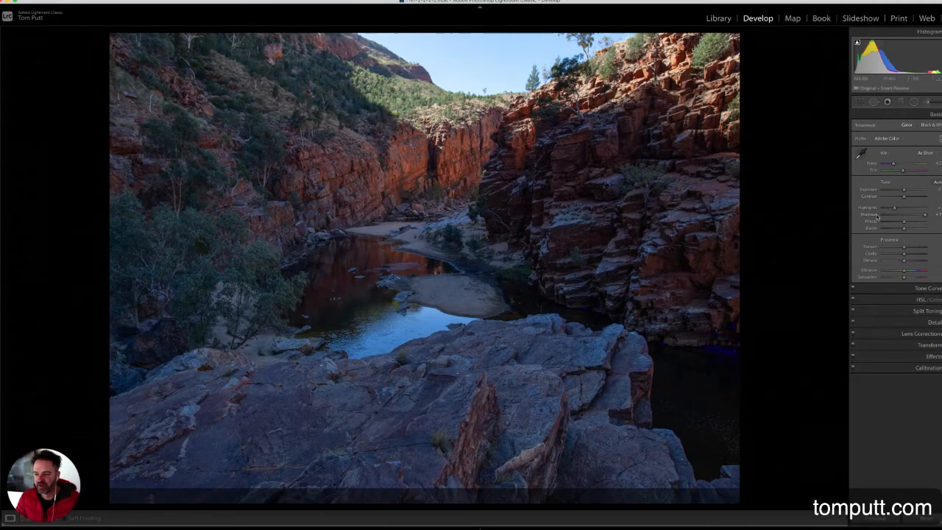
{"action": "double_click", "coordinate": [869, 215]}
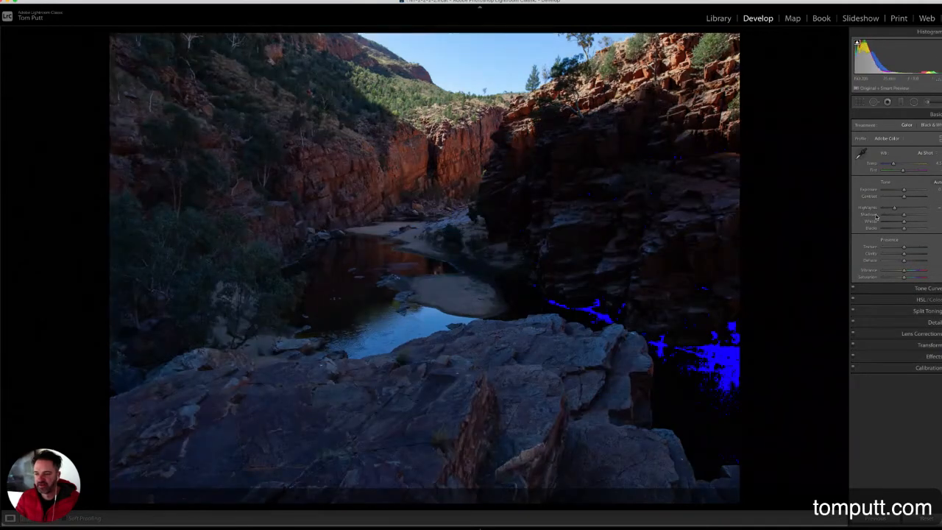
- Add a slanted graduated filter with raised Exposure across the gorge, brightening the foreground rock and fading out towards the sky
{"action": "left_click", "coordinate": [900, 102]}
{"action": "left_click_drag", "start_coordinate": [450, 406], "coordinate": [491, 169]}
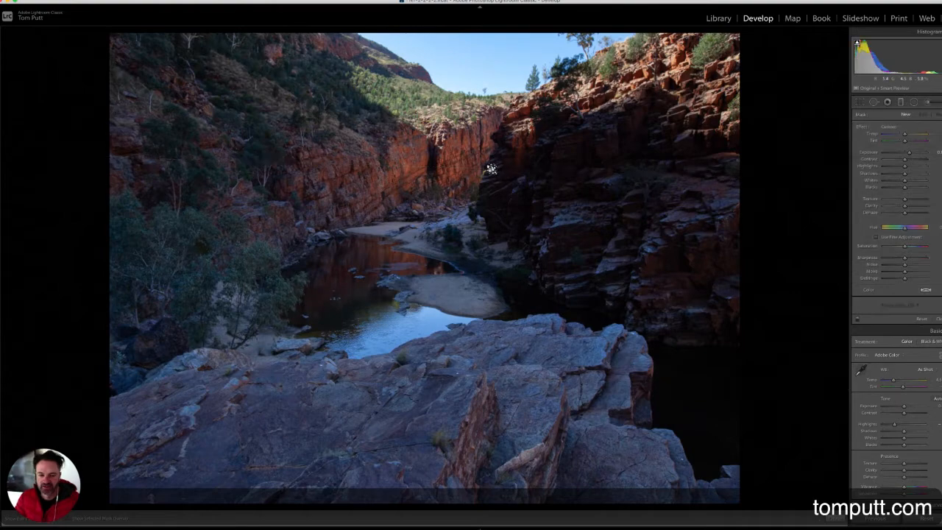
{"action": "left_click_drag", "start_coordinate": [485, 311], "coordinate": [385, 6]}
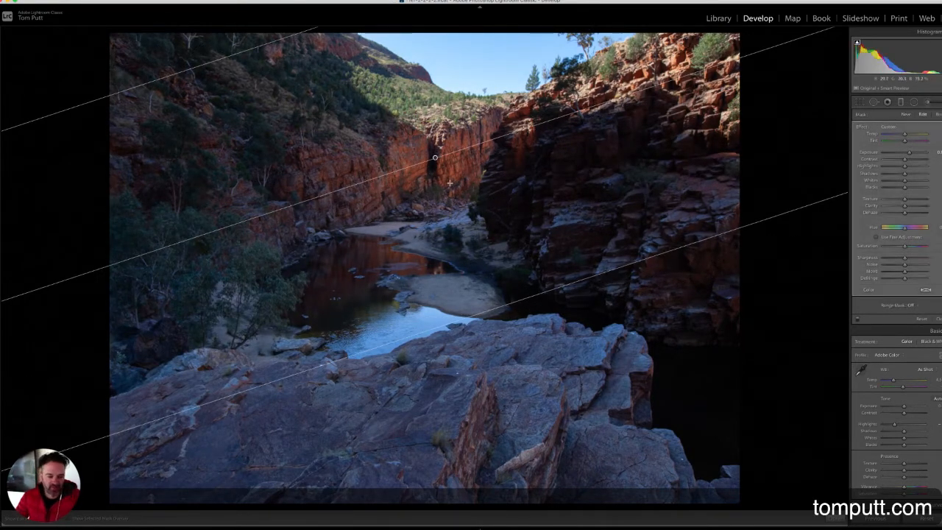
- With the mask overlay shown, try shifting the slanted graduated filter lower over the gorge and raising its Exposure slightly
{"action": "mouse_move", "coordinate": [126, 525]}
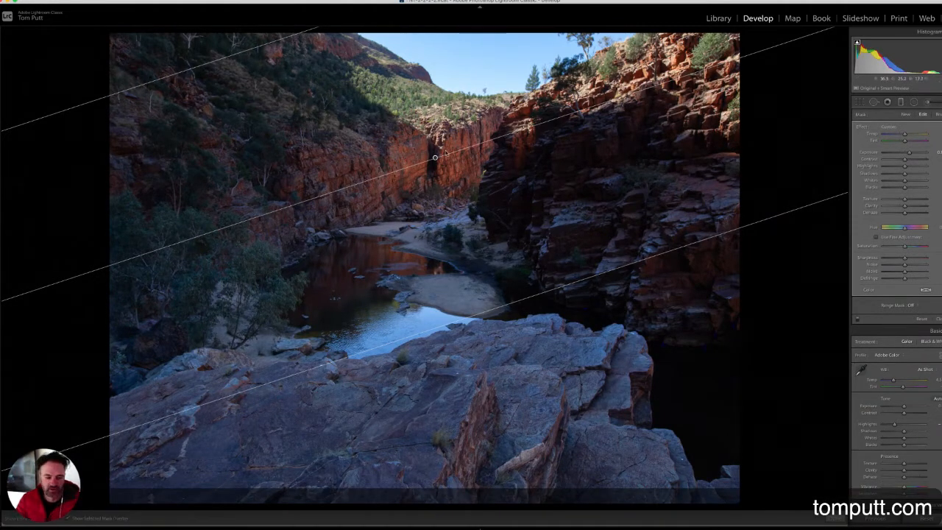
{"action": "mouse_move", "coordinate": [436, 159]}
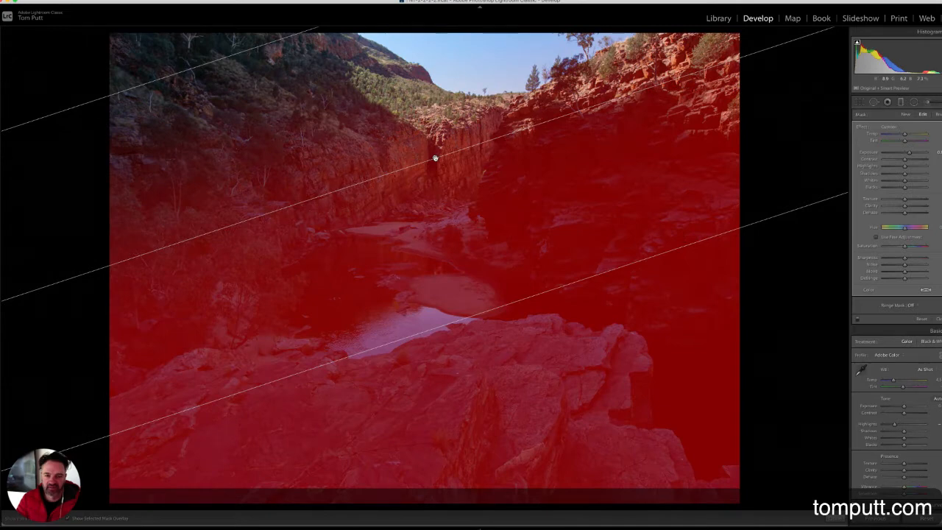
{"action": "left_click_drag", "start_coordinate": [434, 158], "coordinate": [439, 172]}
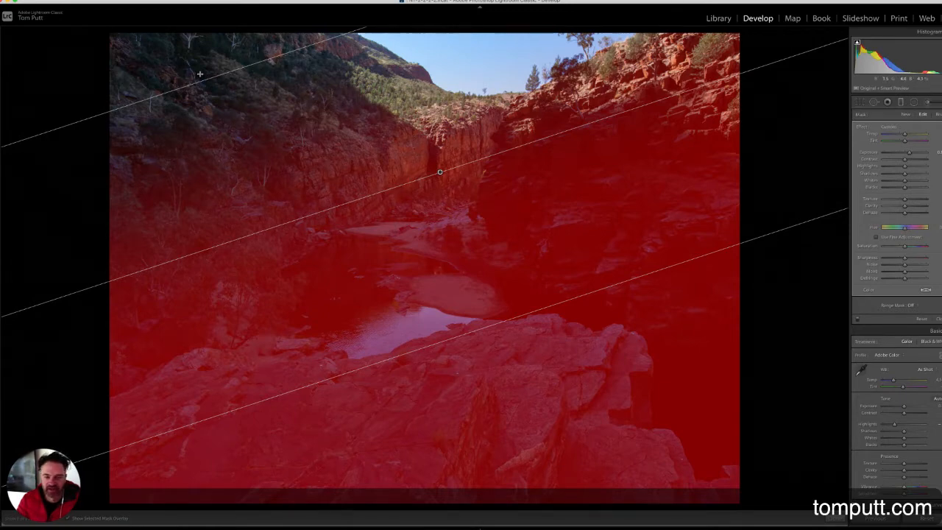
{"action": "left_click_drag", "start_coordinate": [439, 173], "coordinate": [444, 230]}
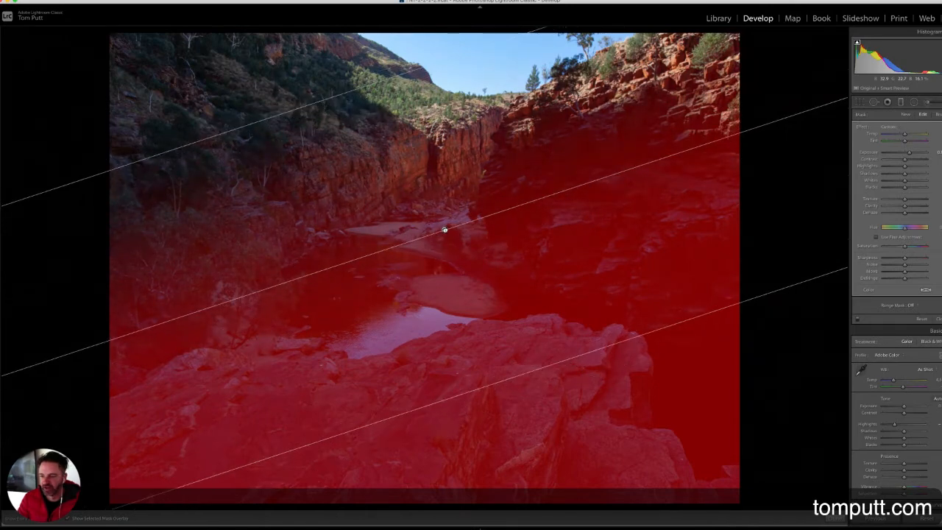
{"action": "left_click_drag", "start_coordinate": [911, 153], "coordinate": [910, 153]}
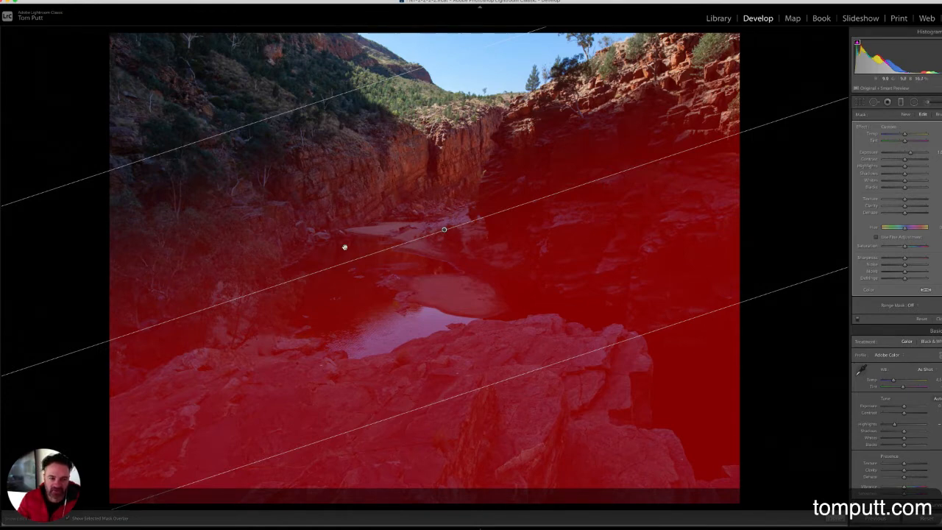
- Try different transition widths and positions for the slanted graduated filter around the riverbed, and delete the filter
{"action": "left_click_drag", "start_coordinate": [297, 108], "coordinate": [370, 274]}
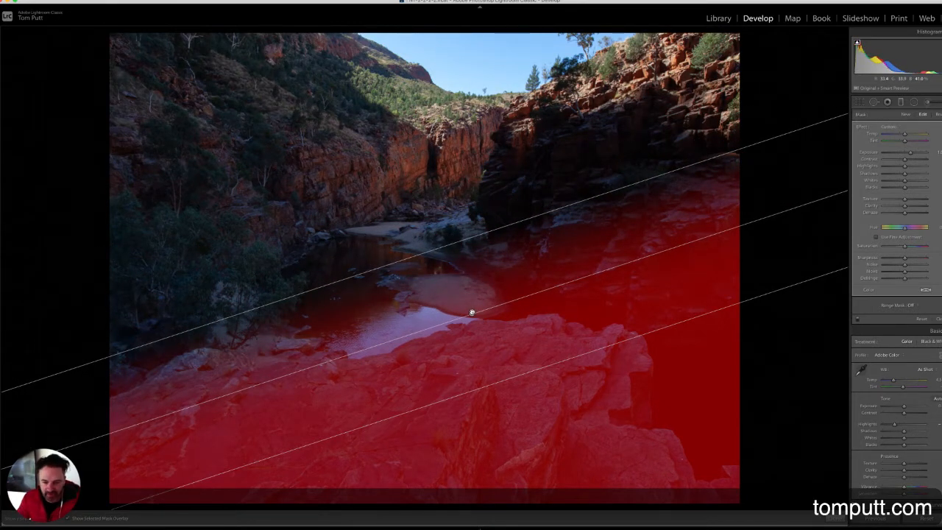
{"action": "left_click_drag", "start_coordinate": [471, 315], "coordinate": [432, 211]}
{"action": "left_click_drag", "start_coordinate": [376, 147], "coordinate": [395, 177]}
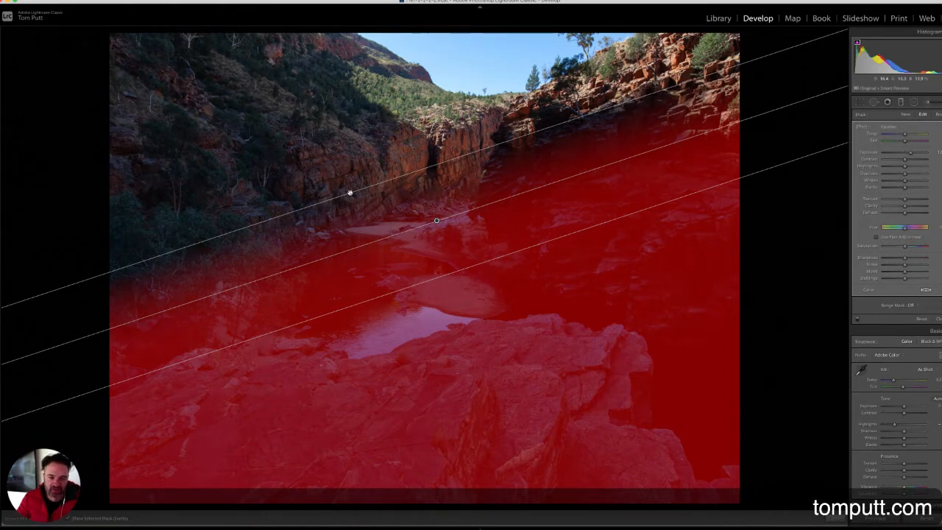
{"action": "left_click_drag", "start_coordinate": [350, 195], "coordinate": [353, 220]}
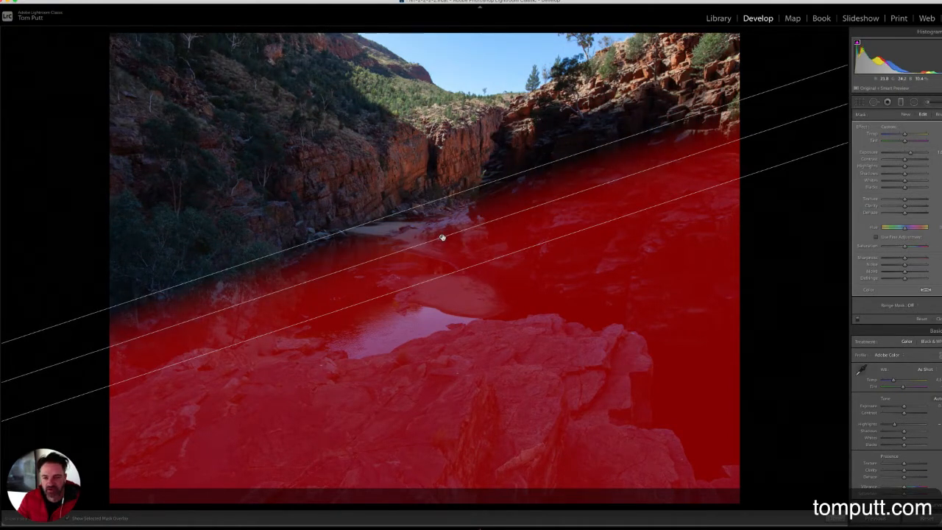
{"action": "mouse_move", "coordinate": [441, 237]}
{"action": "left_mouse_down"}
{"action": "mouse_move", "coordinate": [433, 175]}
{"action": "mouse_move", "coordinate": [453, 247]}
{"action": "mouse_move", "coordinate": [455, 230]}
{"action": "left_mouse_up"}
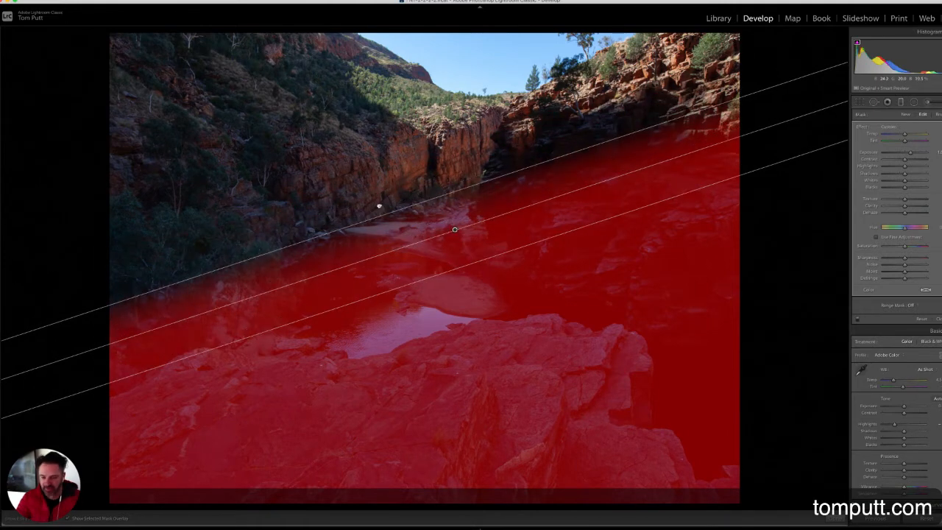
{"action": "key", "text": "Delete"}
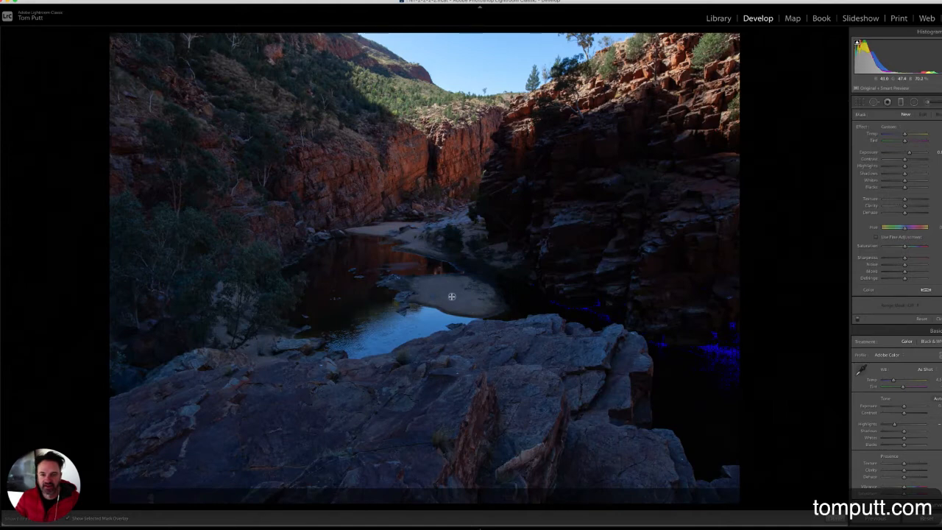
- Try a nearly horizontal graduated filter across the gorge, narrowing and repositioning its transition over the canyon walls with the mask overlay shown
{"action": "mouse_move", "coordinate": [446, 322]}
{"action": "left_mouse_down"}
{"action": "mouse_move", "coordinate": [433, 52]}
{"action": "mouse_move", "coordinate": [452, 2]}
{"action": "mouse_move", "coordinate": [433, 1]}
{"action": "left_mouse_up"}
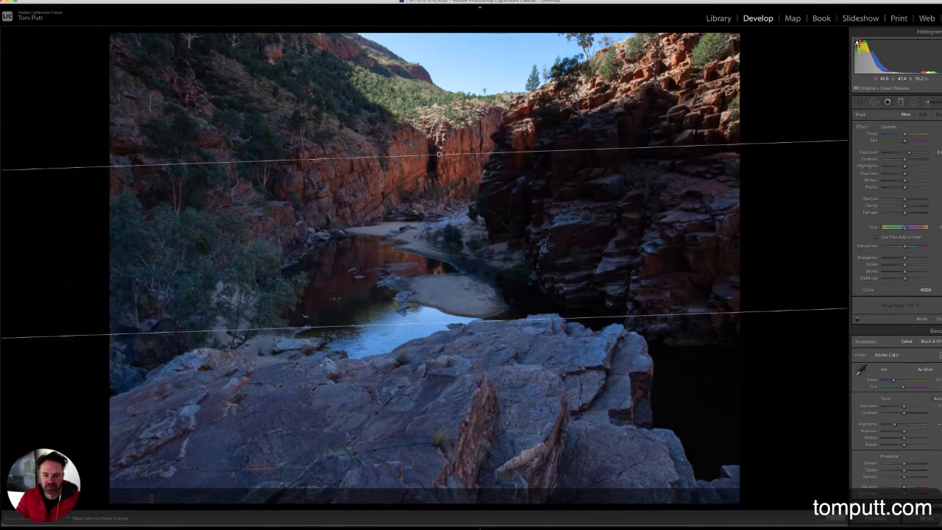
{"action": "key", "text": "o"}
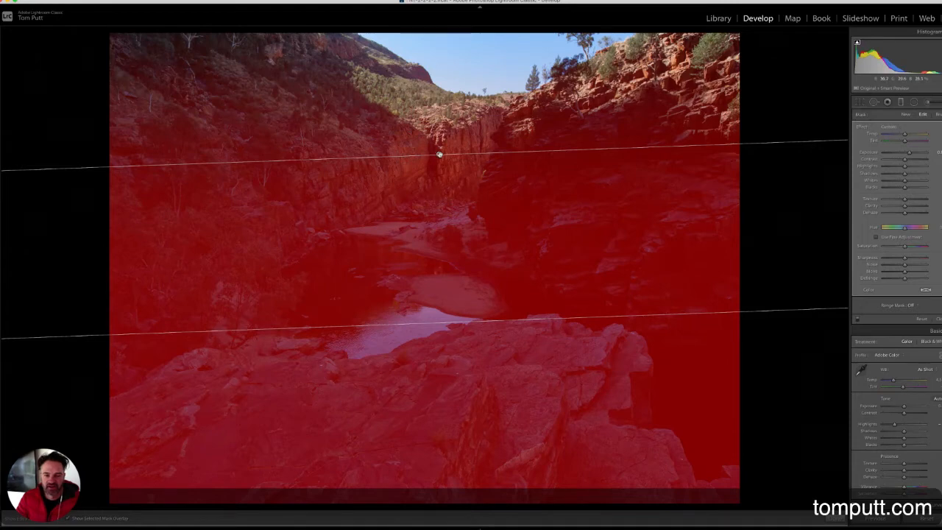
{"action": "left_click_drag", "start_coordinate": [439, 154], "coordinate": [441, 213]}
{"action": "left_click_drag", "start_coordinate": [379, 51], "coordinate": [383, 245]}
{"action": "left_click_drag", "start_coordinate": [440, 311], "coordinate": [440, 165]}
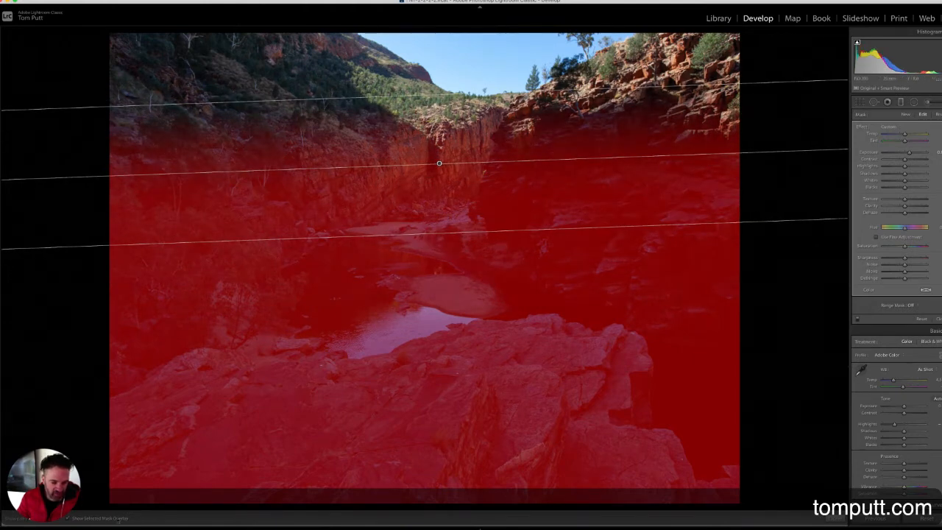
- Hide the mask overlay, try a higher Exposure on the nearly horizontal filter, and delete that filter
{"action": "left_click", "coordinate": [70, 519]}
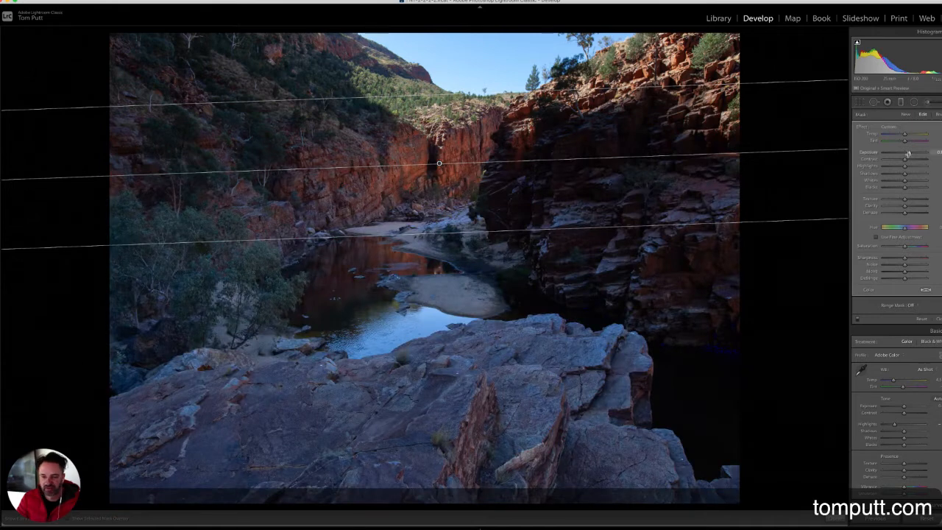
{"action": "left_click_drag", "start_coordinate": [908, 153], "coordinate": [913, 153]}
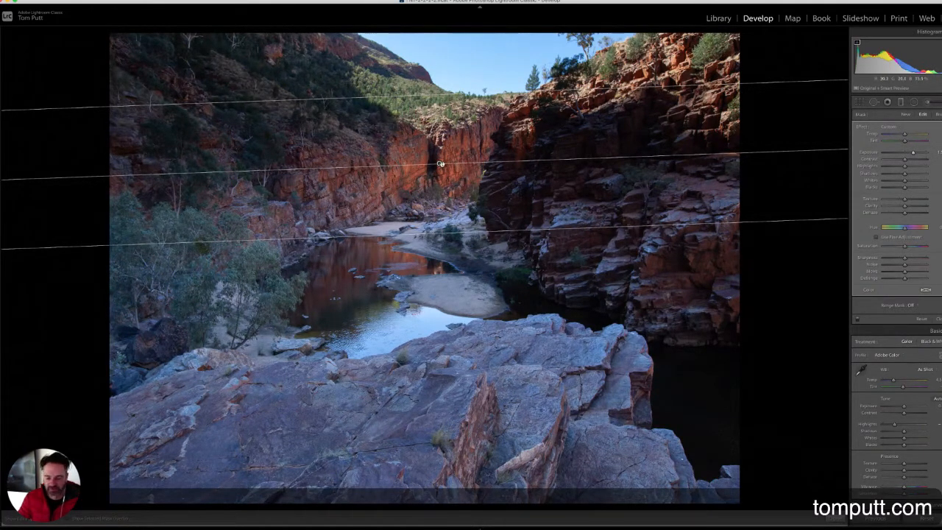
{"action": "key", "text": "Delete"}
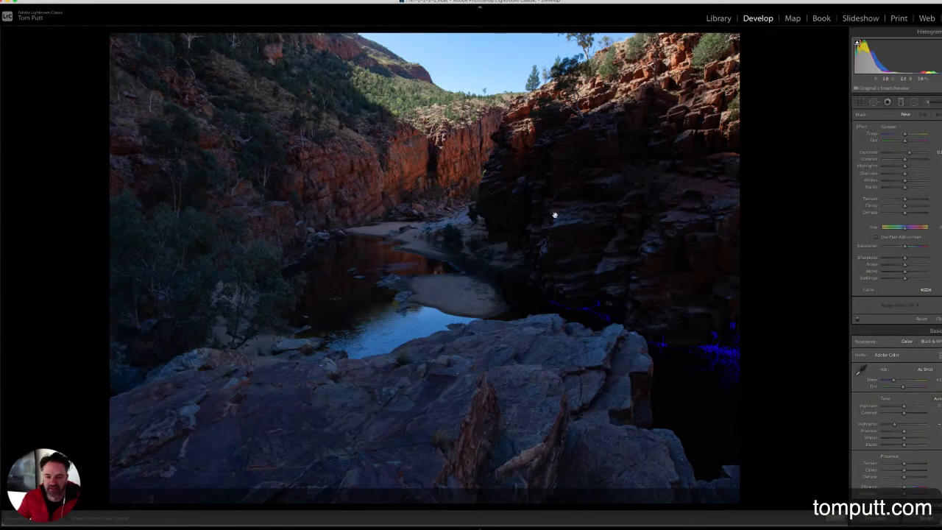
- Try a steeper graduated filter rising towards the shaded cliff, shift it down, raise its Exposure slightly, and delete it
{"action": "left_click_drag", "start_coordinate": [557, 228], "coordinate": [455, 40]}
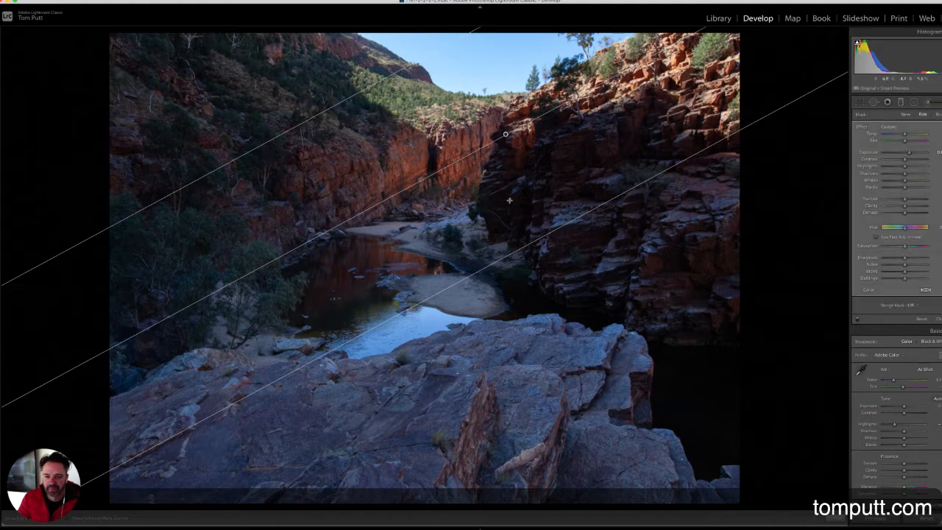
{"action": "left_click_drag", "start_coordinate": [506, 134], "coordinate": [475, 160]}
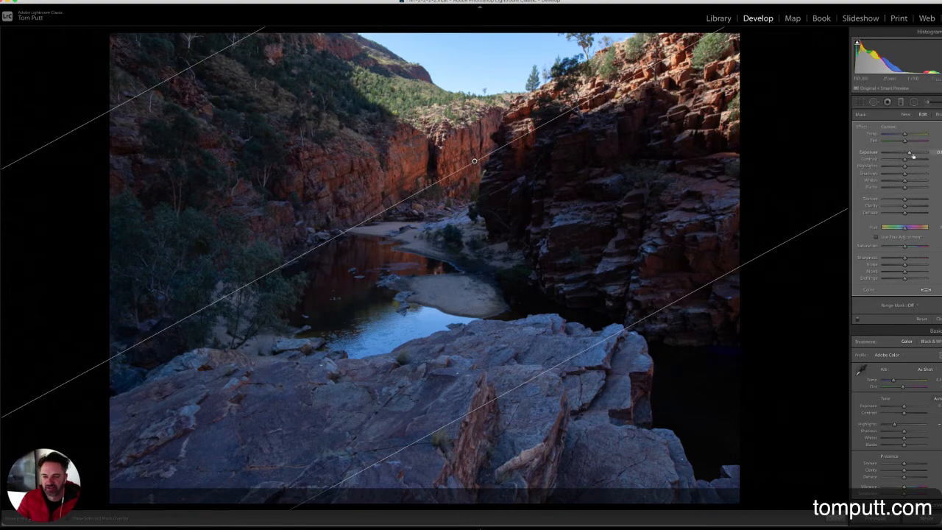
{"action": "left_click_drag", "start_coordinate": [915, 152], "coordinate": [911, 152]}
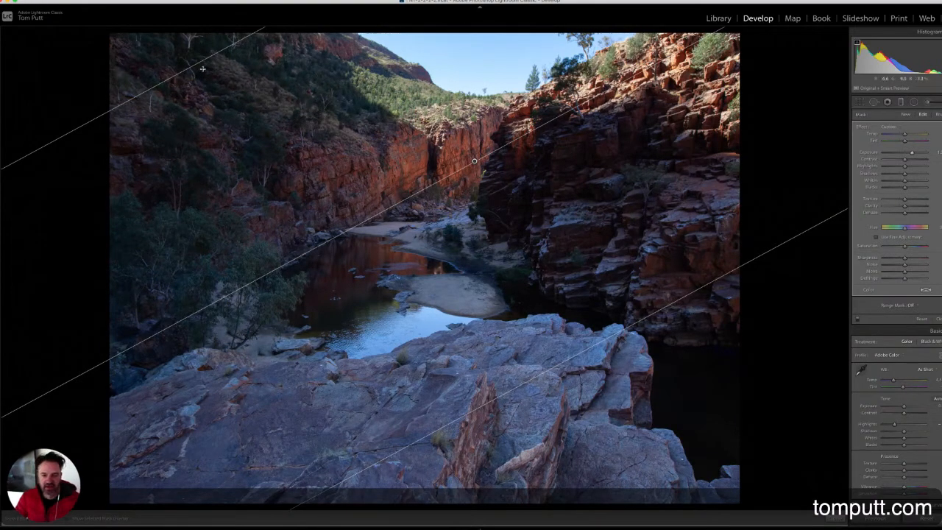
{"action": "key", "text": "Delete"}
- Add a graduated filter sloping down towards the shaded cliff, with raised Exposure, warmer Temp and Tint shifted towards magenta
{"action": "left_click_drag", "start_coordinate": [409, 293], "coordinate": [477, 6]}
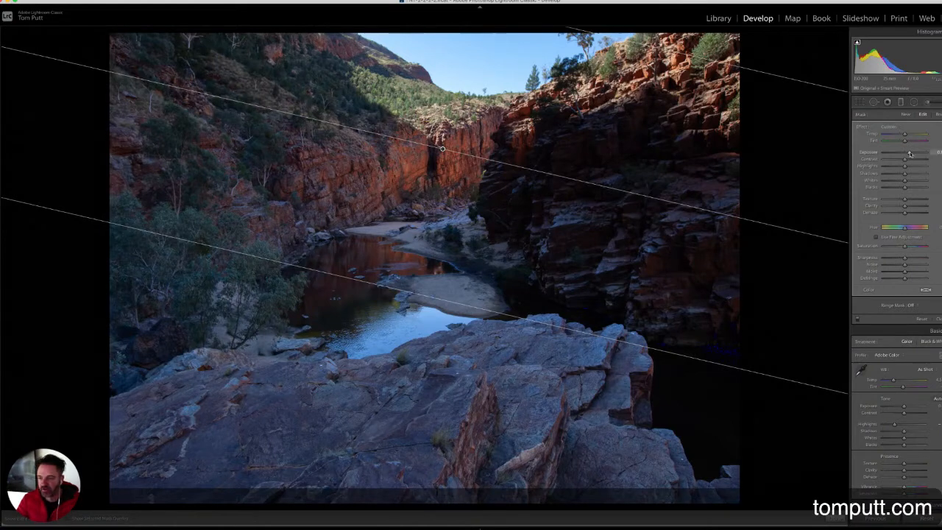
{"action": "left_click_drag", "start_coordinate": [910, 153], "coordinate": [912, 153]}
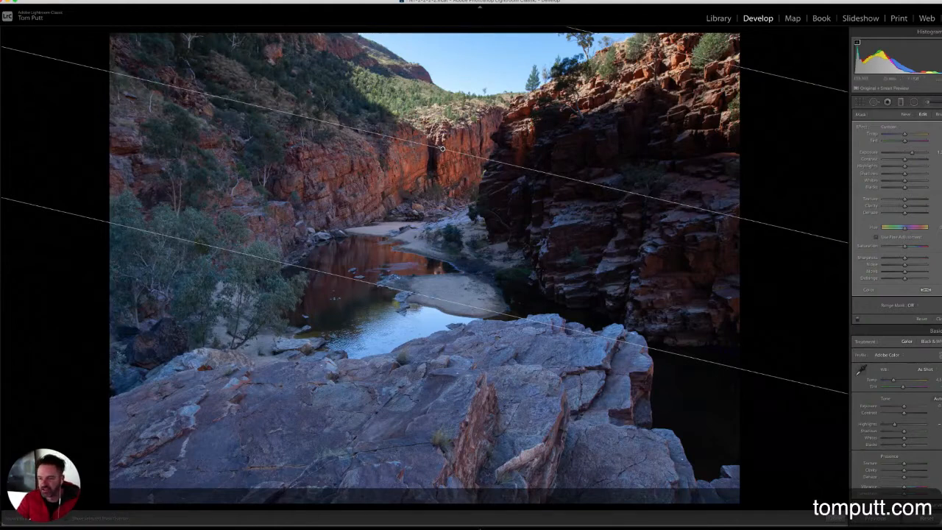
{"action": "left_click_drag", "start_coordinate": [905, 135], "coordinate": [911, 134]}
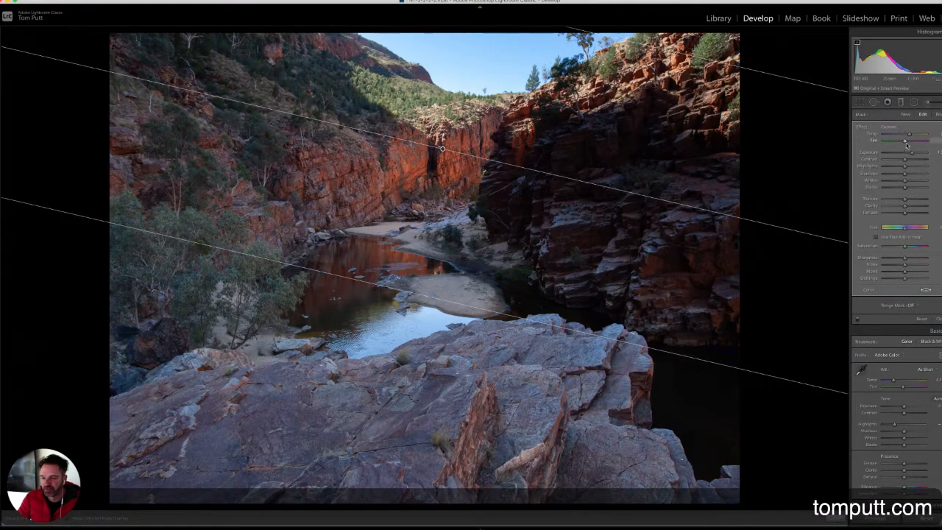
{"action": "left_click_drag", "start_coordinate": [905, 141], "coordinate": [916, 142]}
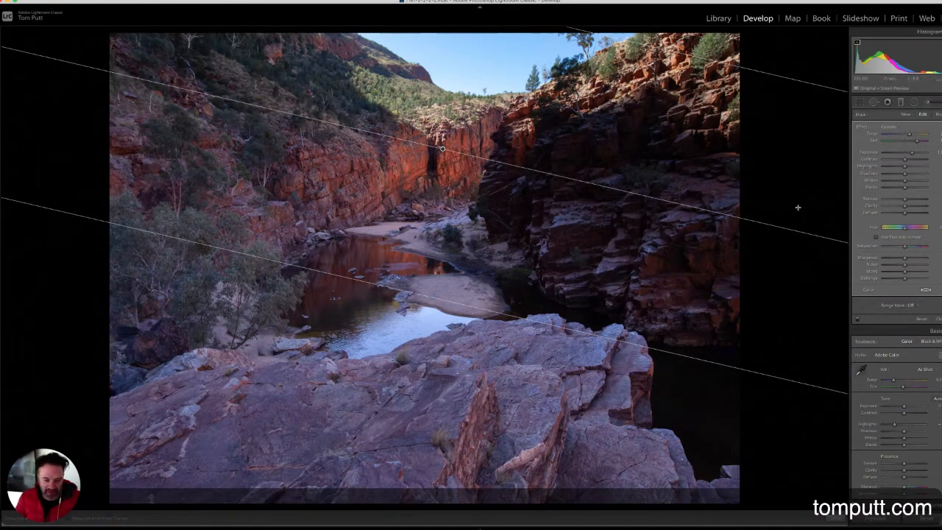
- Compare the gorge photo repeatedly with the graduated filter off and on, and finish editing the filter
{"action": "left_click", "coordinate": [857, 321]}
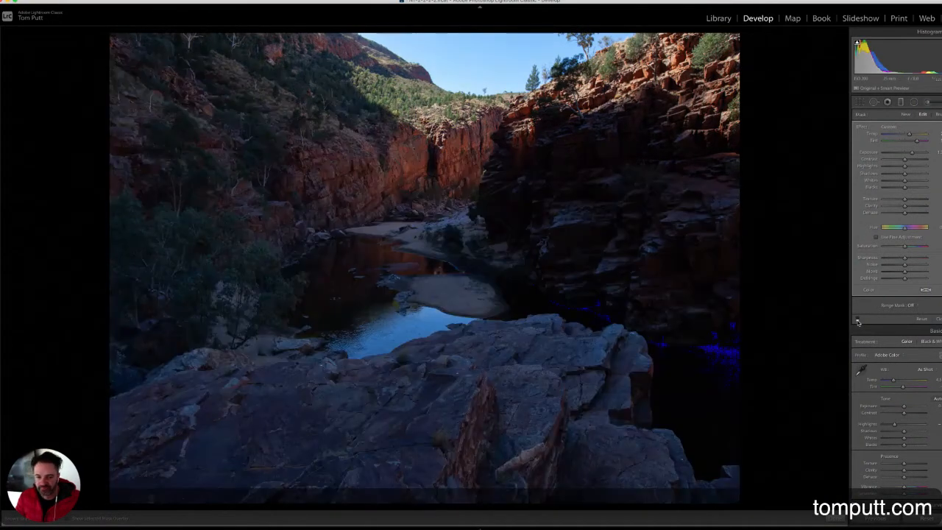
{"action": "left_click", "coordinate": [857, 320]}
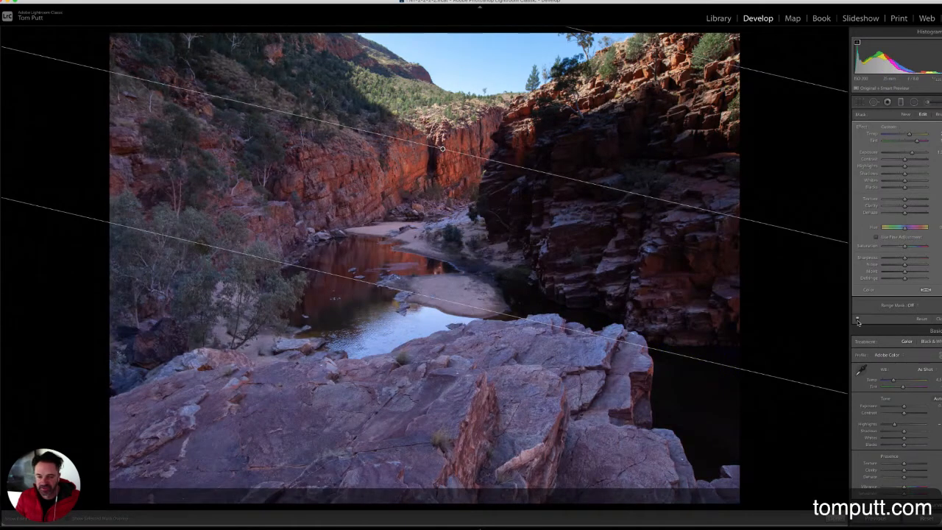
{"action": "left_click", "coordinate": [857, 321]}
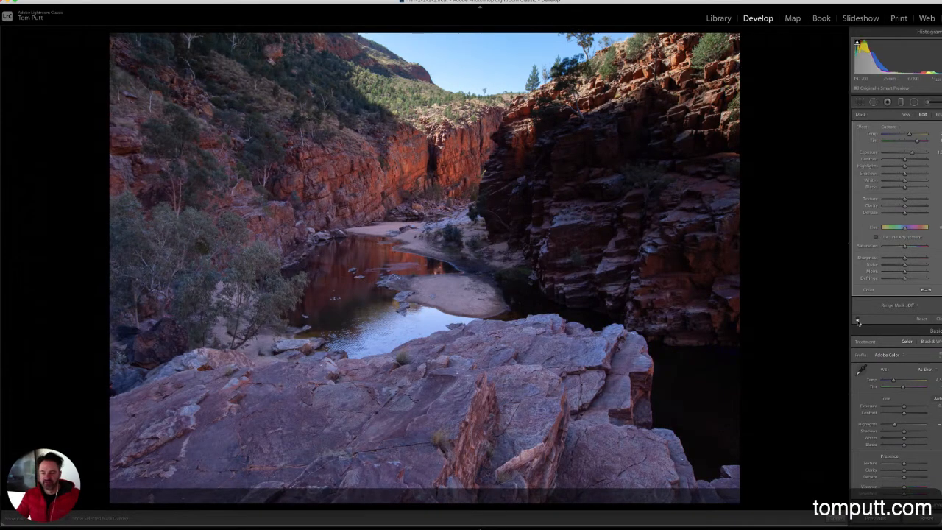
{"action": "left_click", "coordinate": [857, 321]}
{"action": "left_click", "coordinate": [857, 321]}
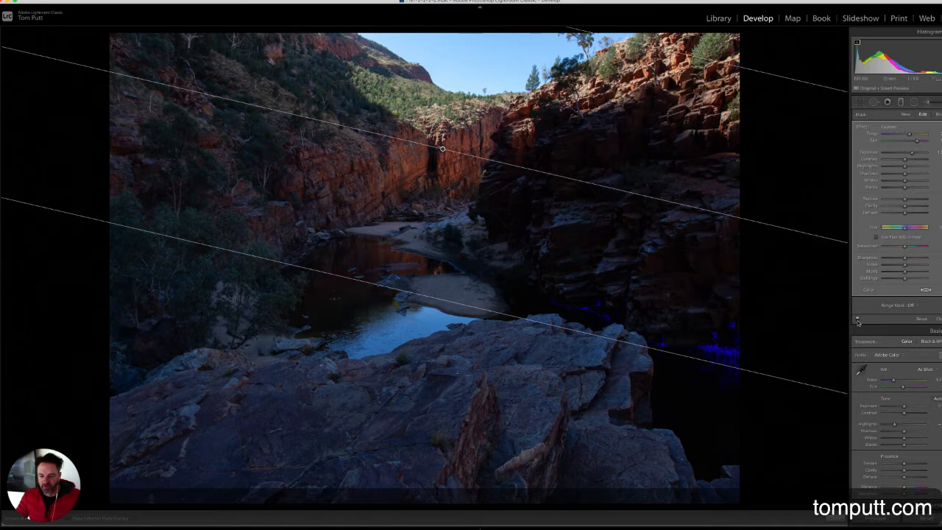
{"action": "left_click", "coordinate": [857, 321]}
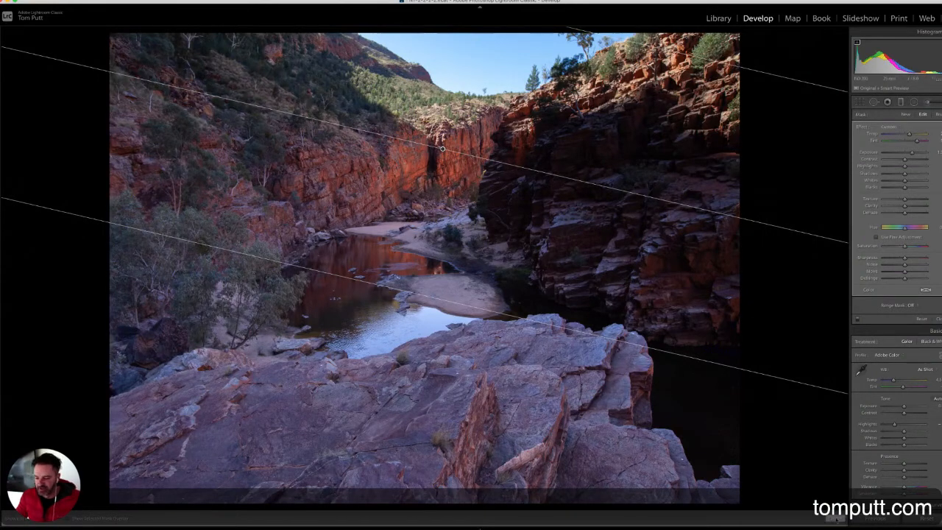
{"action": "left_click", "coordinate": [835, 518]}
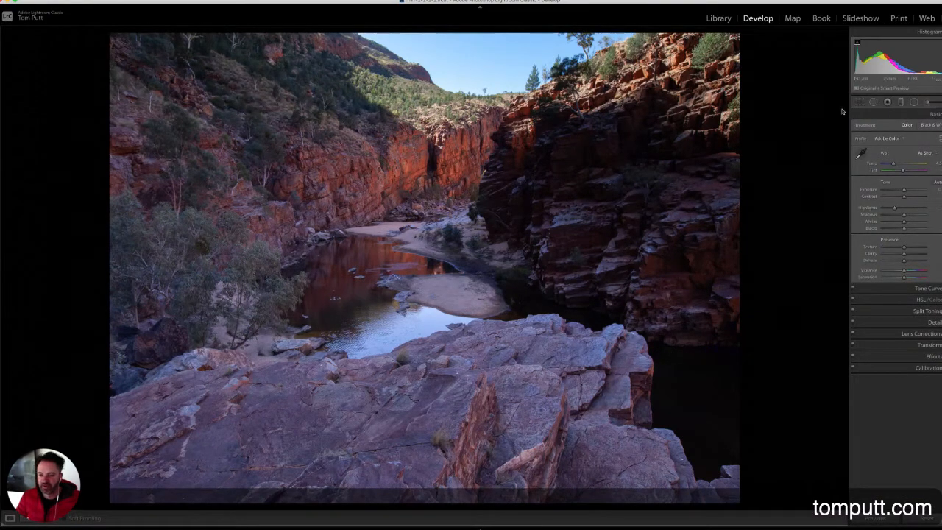
- Try a second, steeply angled graduated filter over the dark right-hand cliff with Exposure reset and Shadows raised strongly
{"action": "left_click_drag", "start_coordinate": [636, 207], "coordinate": [390, 91]}
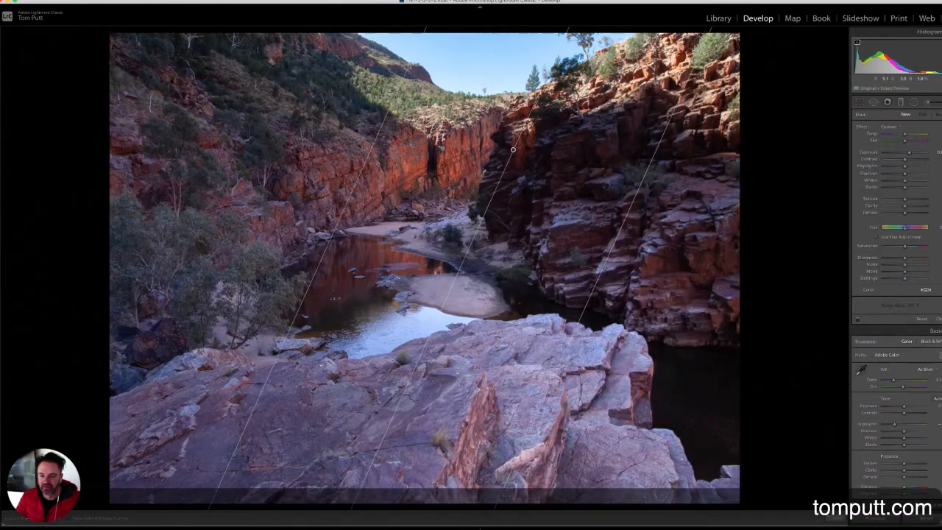
{"action": "left_click_drag", "start_coordinate": [513, 149], "coordinate": [509, 130]}
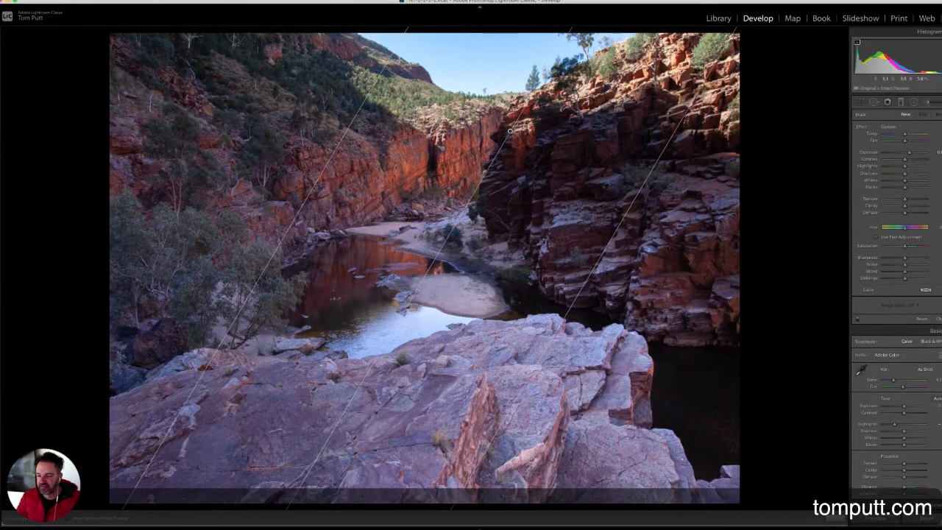
{"action": "double_click", "coordinate": [867, 152]}
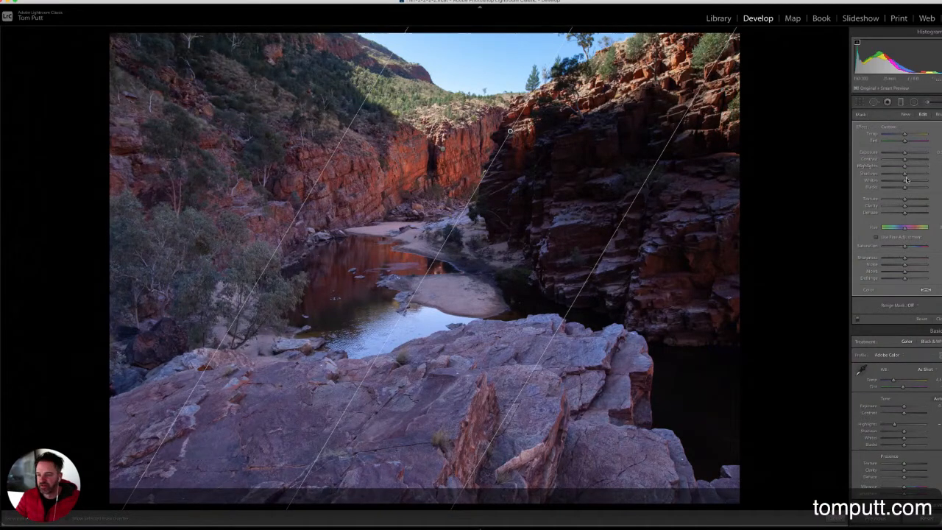
{"action": "left_click_drag", "start_coordinate": [906, 175], "coordinate": [922, 175]}
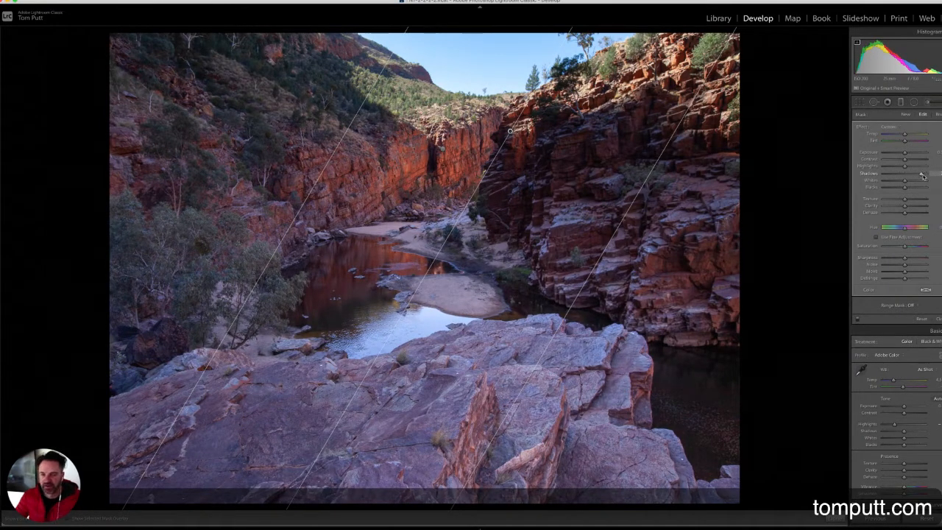
- Paint an adjustment brush mask with Auto Mask over the dark right-hand cliff, checking its coverage with the mask overlay and lowering Feather slightly
{"action": "left_click", "coordinate": [927, 103]}
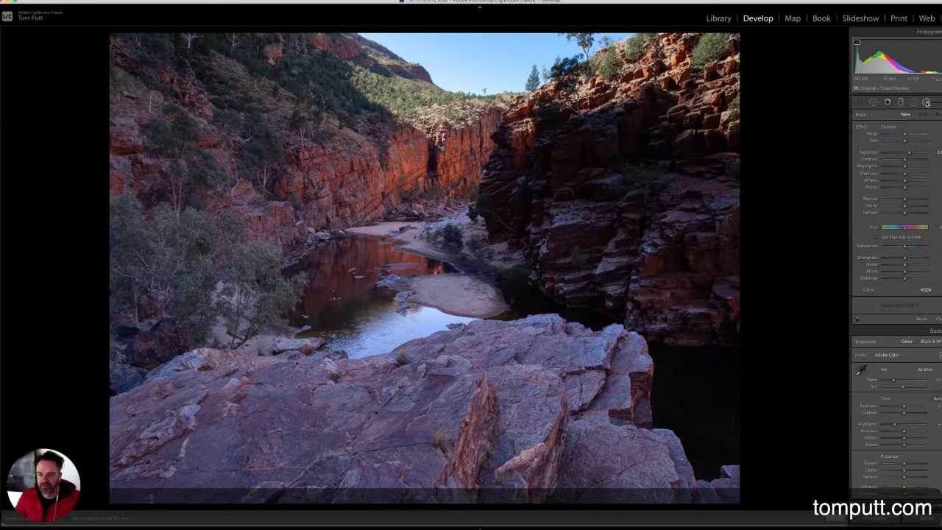
{"action": "left_click", "coordinate": [897, 101]}
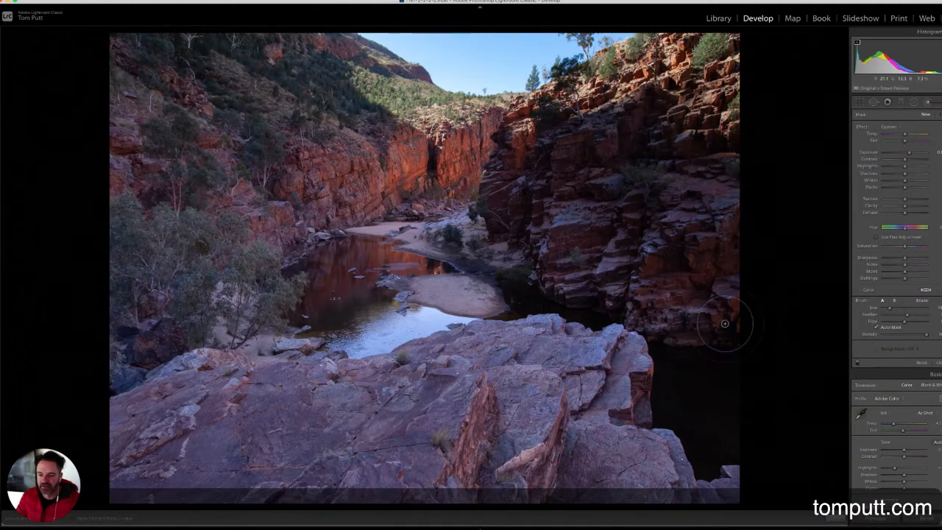
{"action": "mouse_move", "coordinate": [600, 141]}
{"action": "left_mouse_down"}
{"action": "mouse_move", "coordinate": [586, 178]}
{"action": "mouse_move", "coordinate": [651, 173]}
{"action": "left_mouse_up"}
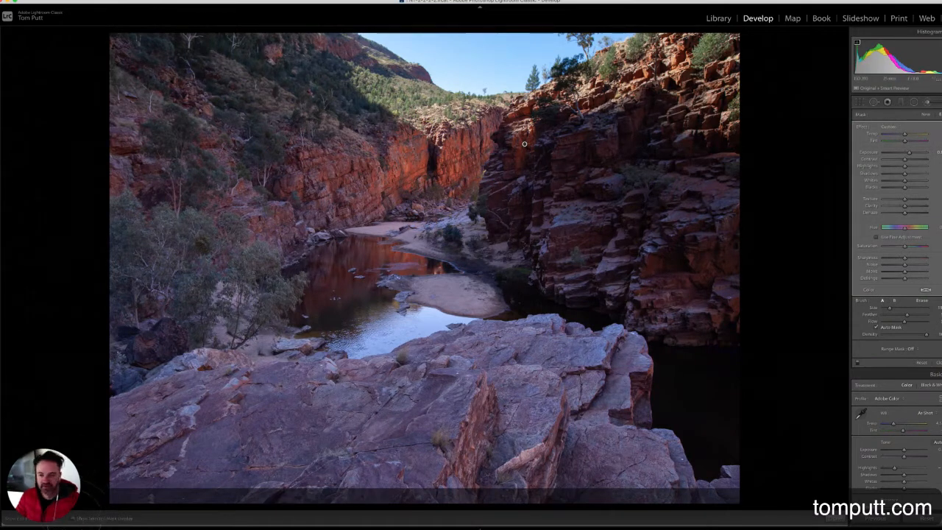
{"action": "key", "text": "o"}
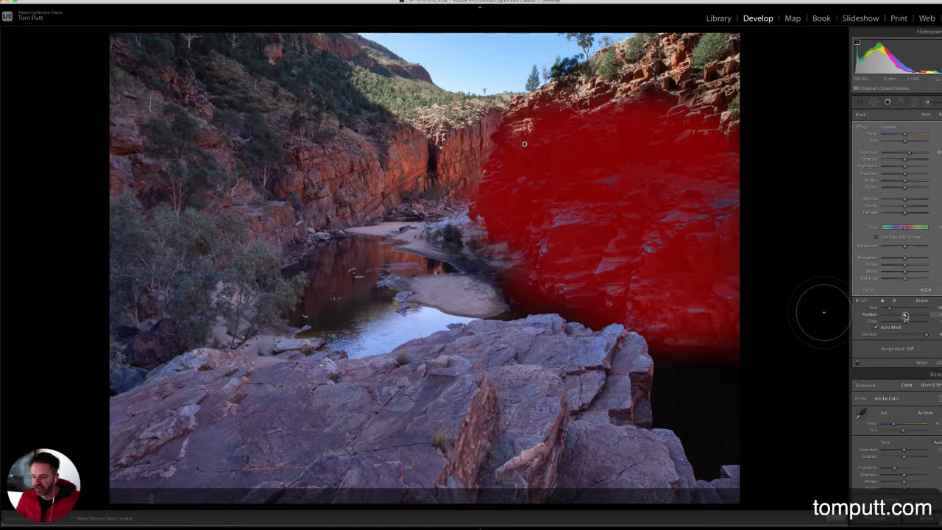
{"action": "mouse_move", "coordinate": [905, 317]}
{"action": "left_mouse_down"}
{"action": "mouse_move", "coordinate": [928, 314]}
{"action": "mouse_move", "coordinate": [879, 317]}
{"action": "mouse_move", "coordinate": [906, 316]}
{"action": "left_mouse_up"}
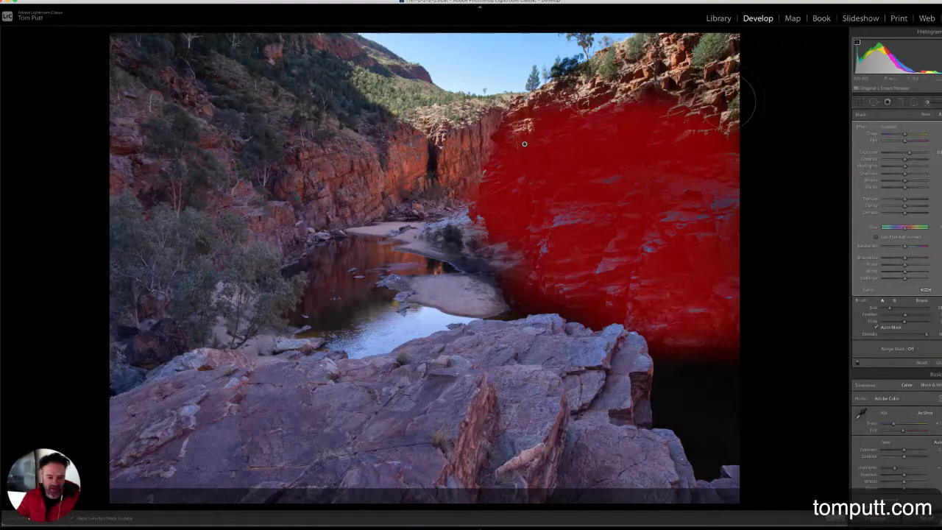
{"action": "left_click", "coordinate": [77, 519]}
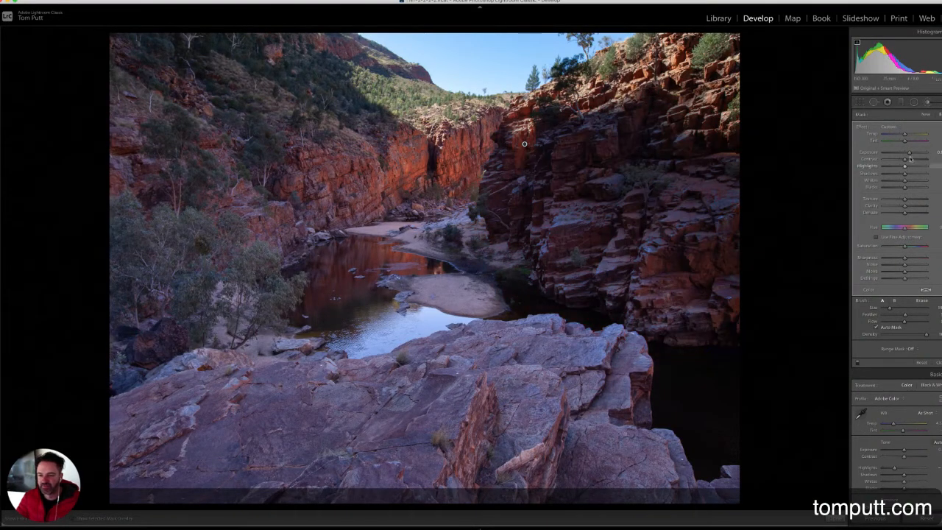
- Raise the cliff brush's Exposure and compare the photo with the brush adjustment off and on
{"action": "left_click_drag", "start_coordinate": [915, 153], "coordinate": [905, 175]}
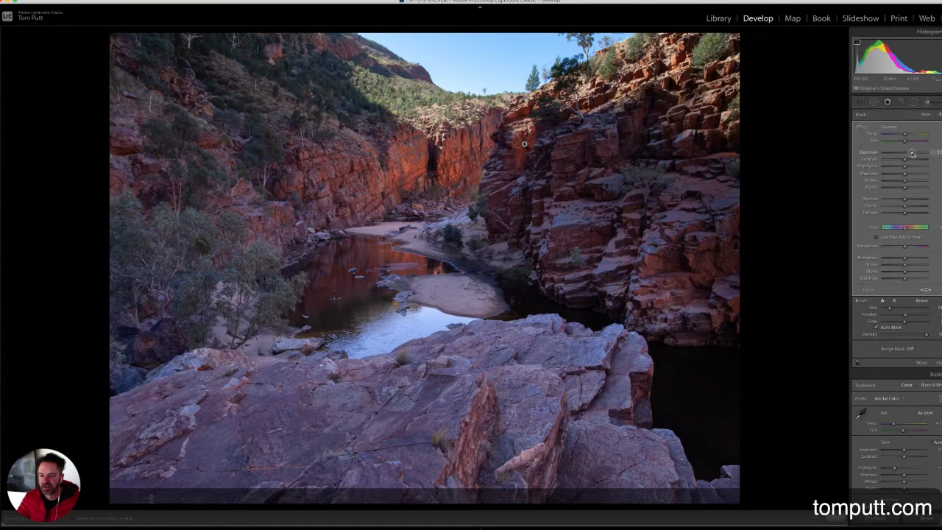
{"action": "left_click_drag", "start_coordinate": [911, 153], "coordinate": [912, 153]}
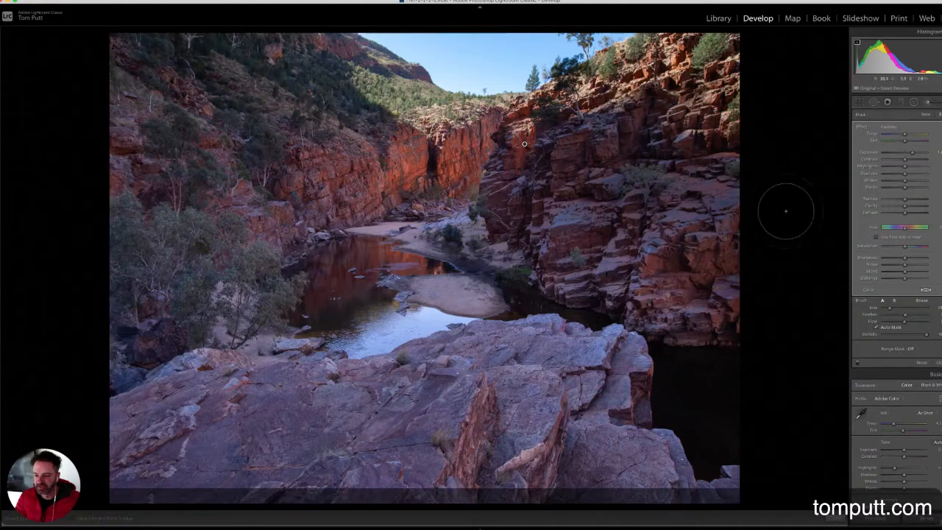
{"action": "left_click", "coordinate": [857, 364]}
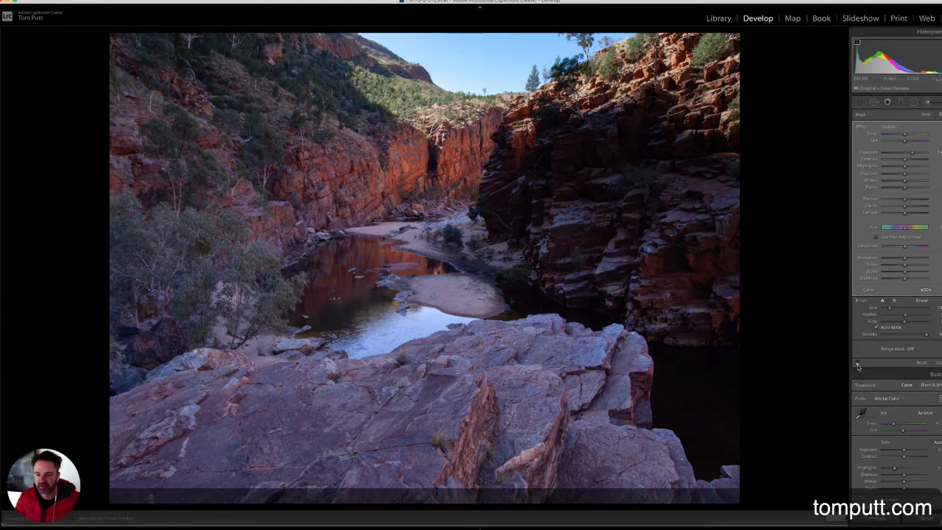
{"action": "left_click", "coordinate": [857, 364]}
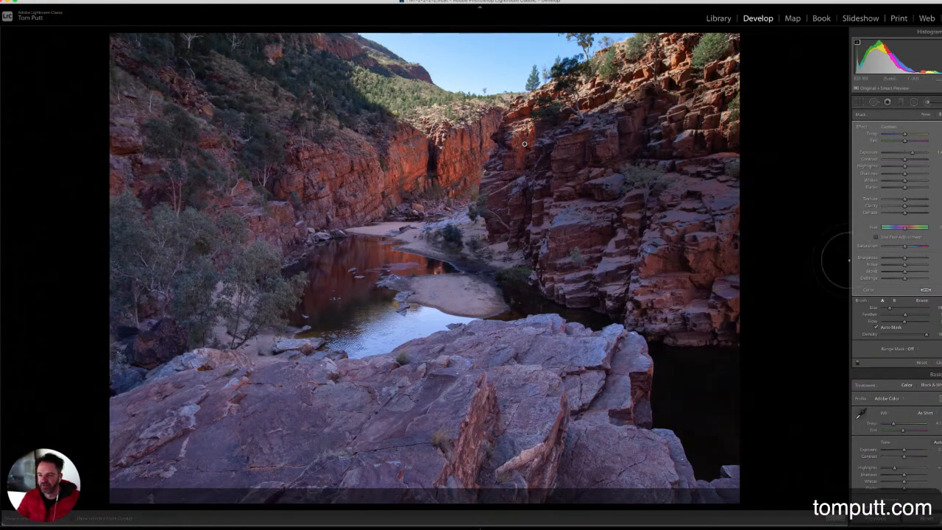
- Warm the cliff brush's Temp, try shifting its Tint, and finish editing the brush
{"action": "left_click_drag", "start_coordinate": [906, 142], "coordinate": [912, 134]}
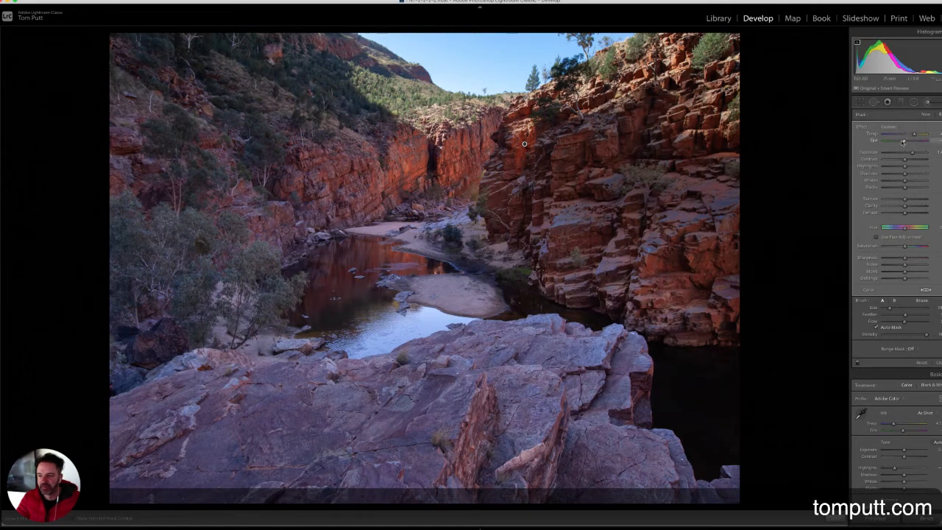
{"action": "left_click_drag", "start_coordinate": [903, 142], "coordinate": [919, 140]}
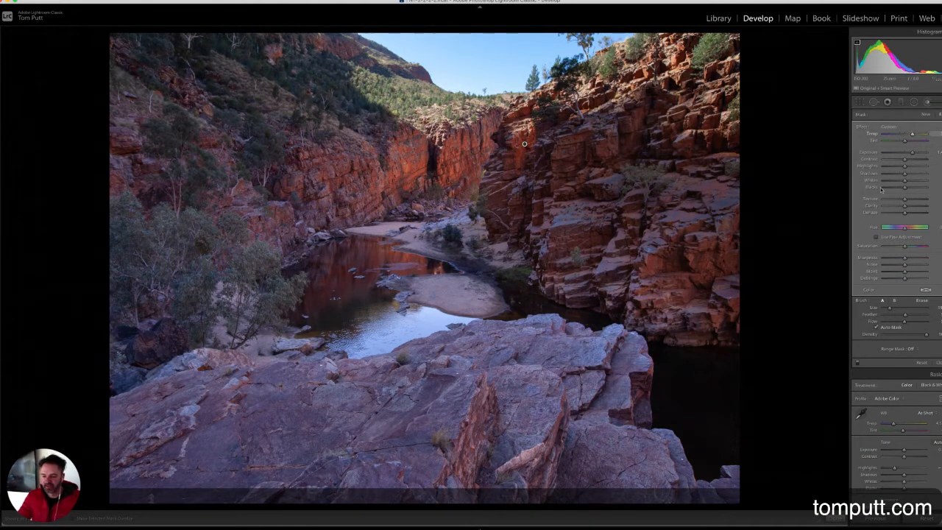
{"action": "left_click", "coordinate": [834, 517]}
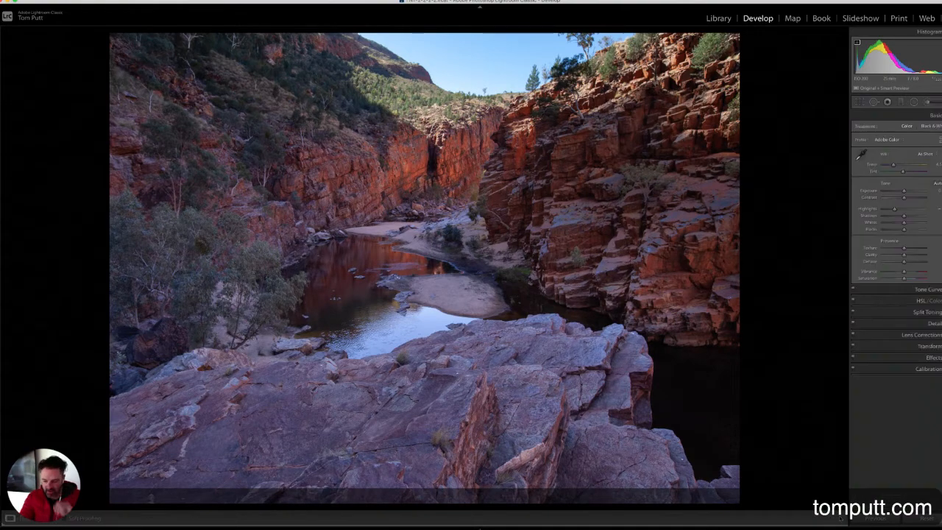
- Compare the brushed gorge photo with its unedited version
{"action": "key", "text": "backslash"}
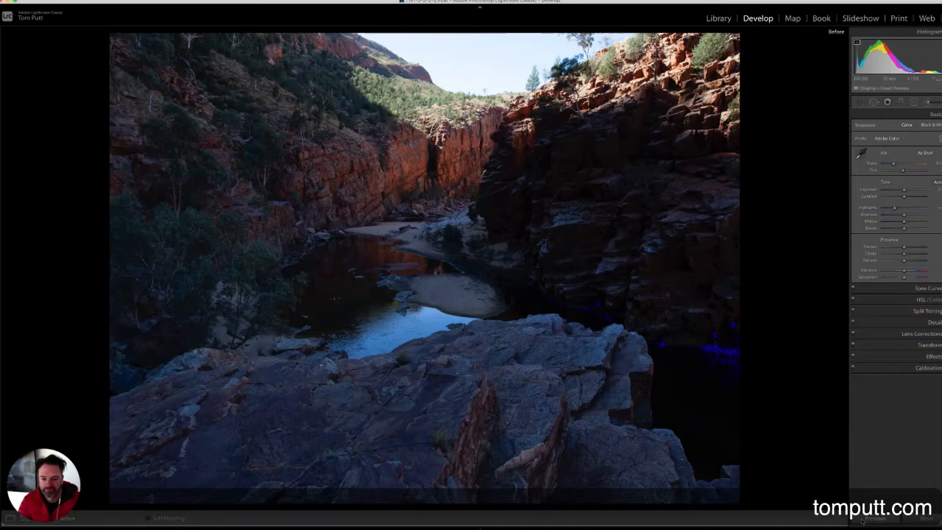
{"action": "key", "text": "backslash"}
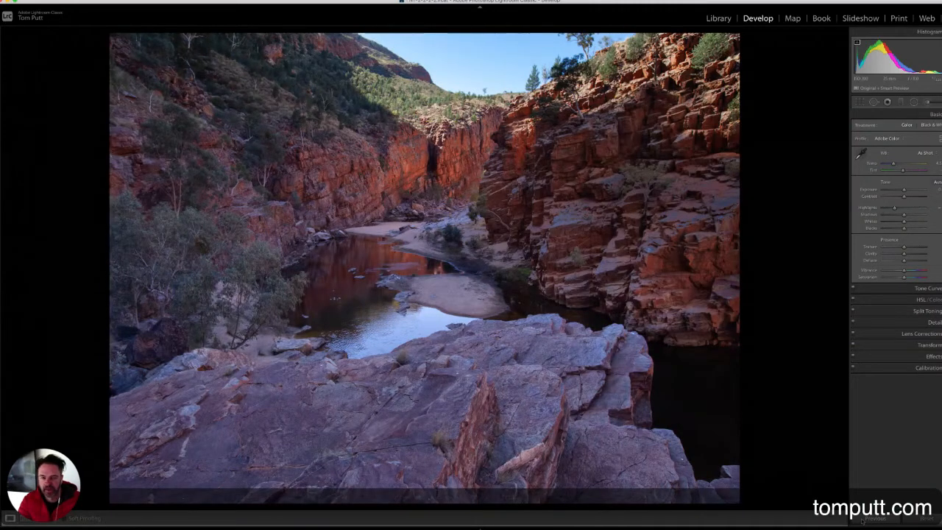
{"action": "key", "text": "backslash"}
{"action": "key", "text": "backslash"}
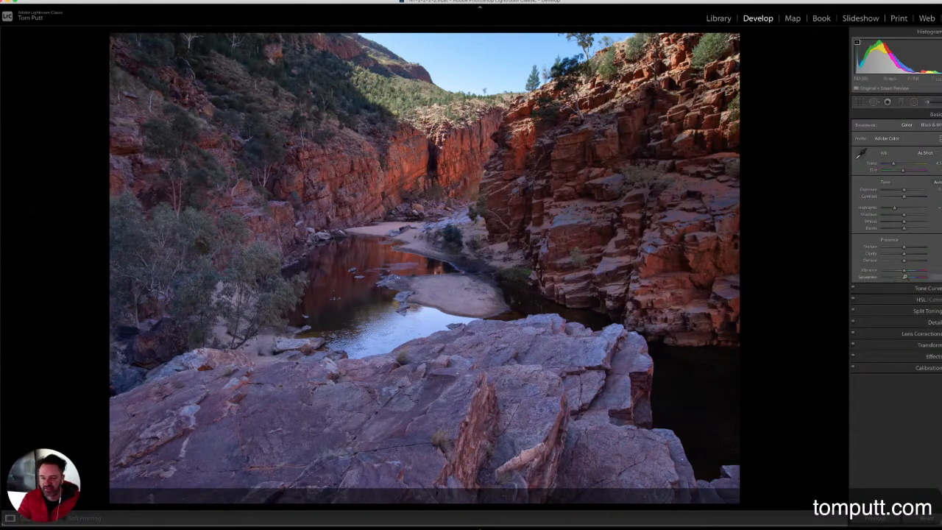
- Raise the photo's overall Saturation and add a faint dark post-crop vignette with a high Feather
{"action": "left_click_drag", "start_coordinate": [909, 279], "coordinate": [912, 279]}
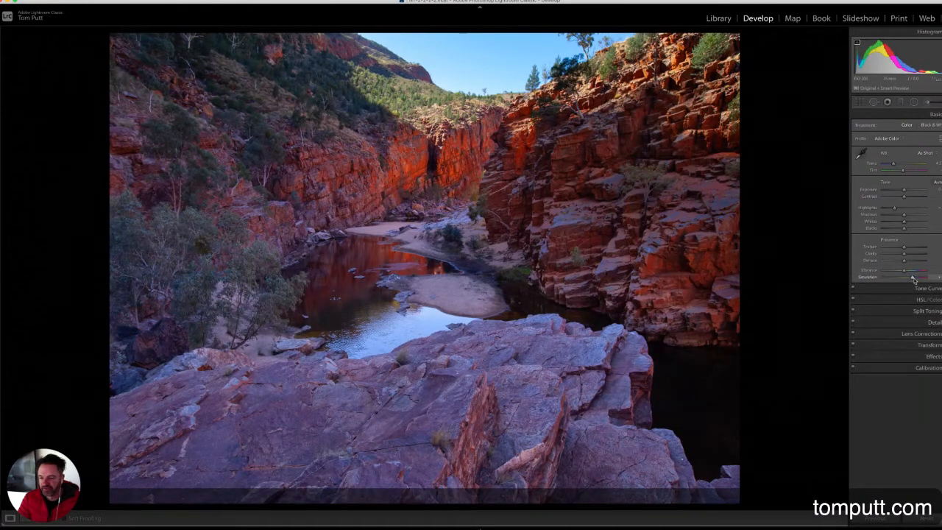
{"action": "left_click", "coordinate": [931, 356]}
{"action": "left_click_drag", "start_coordinate": [904, 220], "coordinate": [924, 239]}
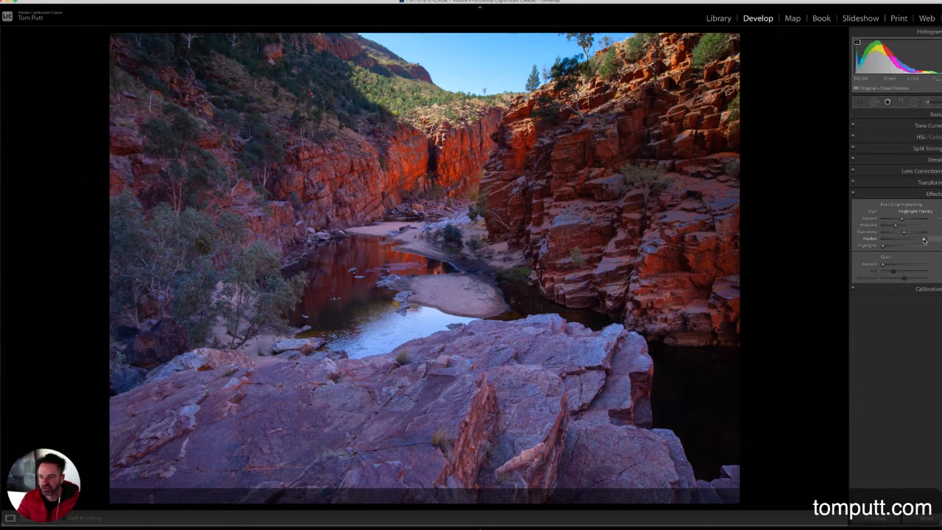
- Raise the Clarity of the whole photo moderately
{"action": "left_click", "coordinate": [931, 114]}
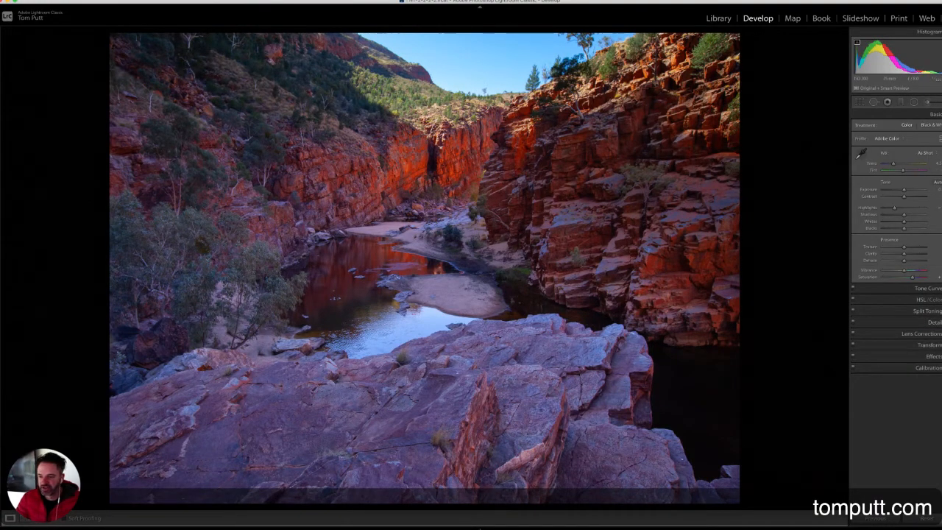
{"action": "left_click_drag", "start_coordinate": [904, 253], "coordinate": [911, 254]}
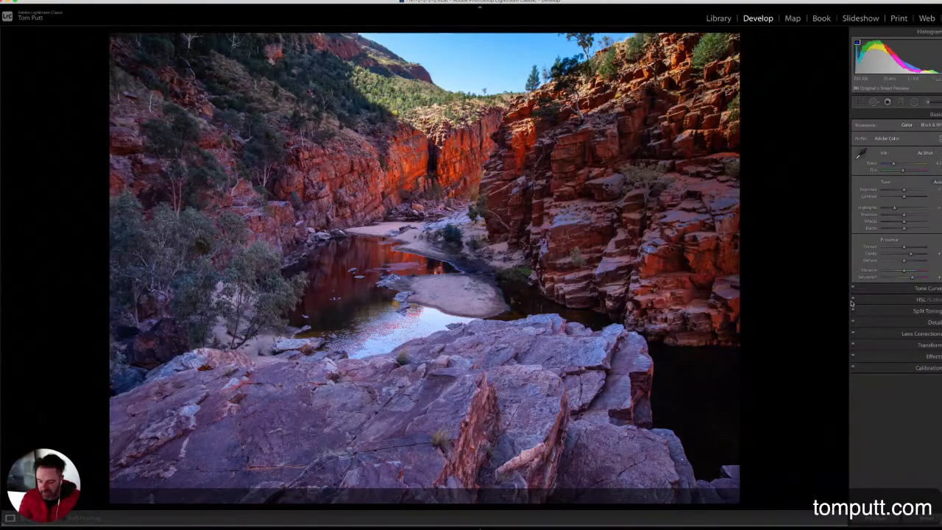
- Compare the photo repeatedly before and after the Saturation, vignette and Clarity edits
{"action": "key", "text": "backslash"}
{"action": "key", "text": "backslash"}
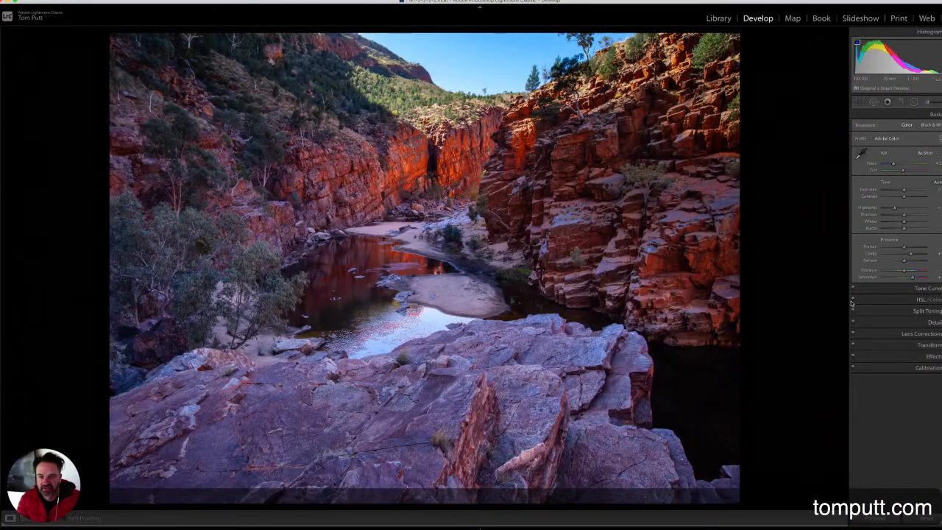
{"action": "key", "text": "backslash"}
{"action": "key", "text": "backslash"}
{"action": "key", "text": "backslash"}
{"action": "key", "text": "backslash"}
{"action": "key", "text": "backslash"}
{"action": "key", "text": "backslash"}
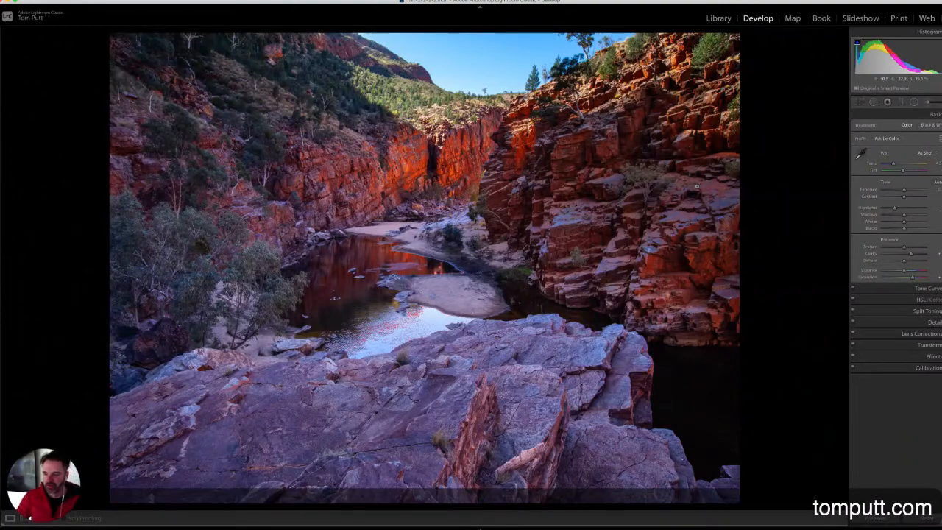
- Turn off the shadow and highlight clipping warnings on the gorge photo
{"action": "left_click", "coordinate": [857, 42]}
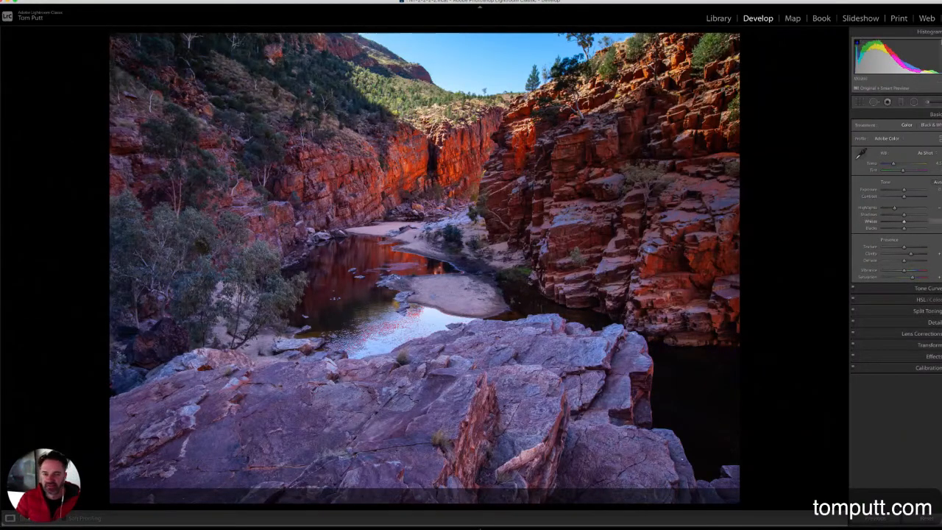
{"action": "left_click", "coordinate": [940, 42]}
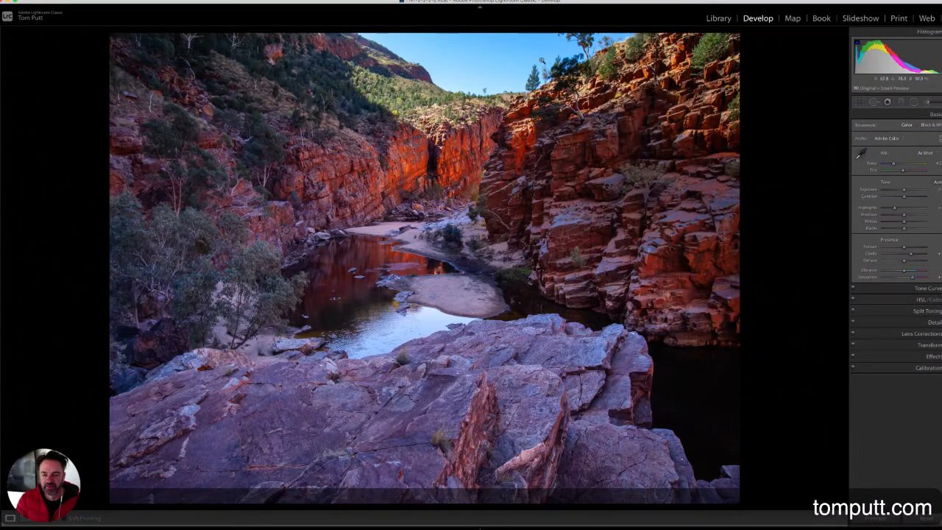
{"action": "left_click", "coordinate": [541, 66]}
{"action": "left_click", "coordinate": [546, 65]}
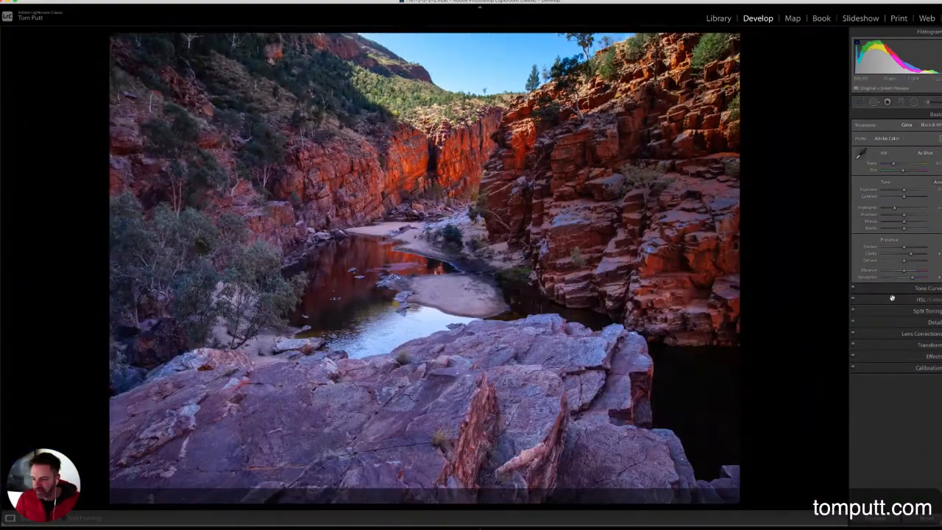
- Remove chromatic aberration and enable the lens profile corrections, checking the photo with the profile off and on
{"action": "left_click", "coordinate": [921, 333]}
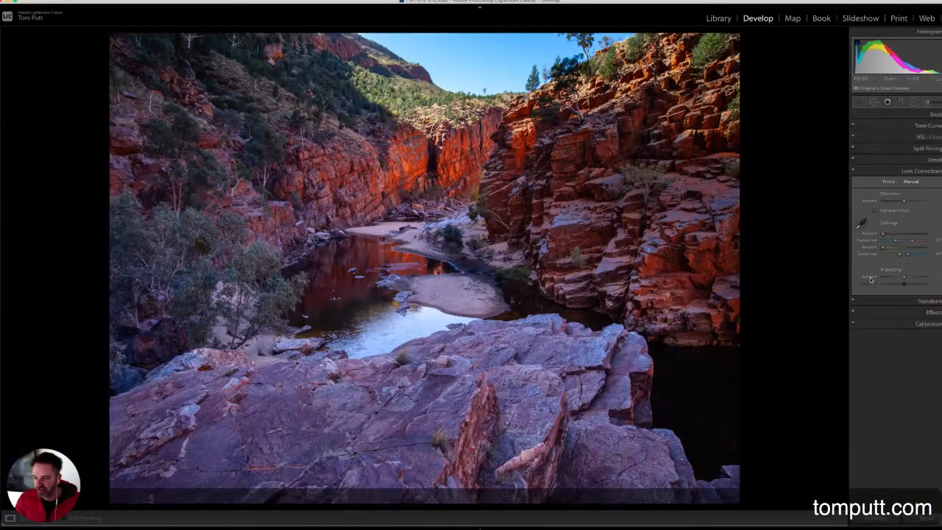
{"action": "left_click", "coordinate": [889, 181]}
{"action": "left_click", "coordinate": [860, 194]}
{"action": "left_click", "coordinate": [868, 201]}
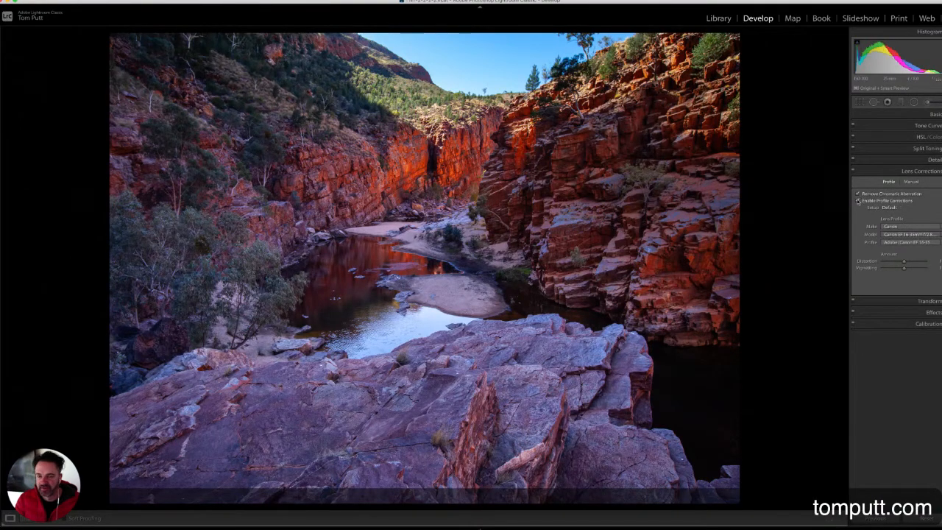
{"action": "left_click", "coordinate": [858, 201]}
{"action": "left_click", "coordinate": [858, 201]}
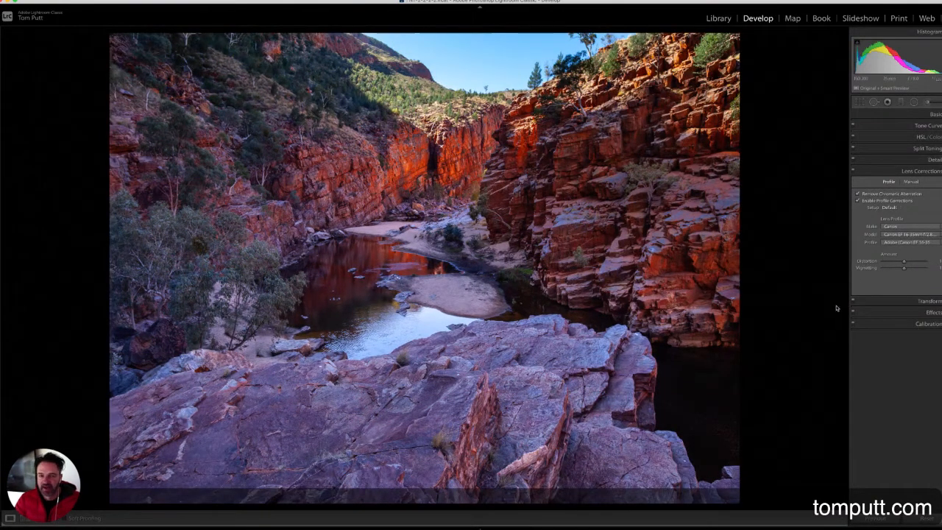
- Shift the Blue hue towards purple by making a targeted Hue adjustment on the sky
{"action": "key", "text": "super+1"}
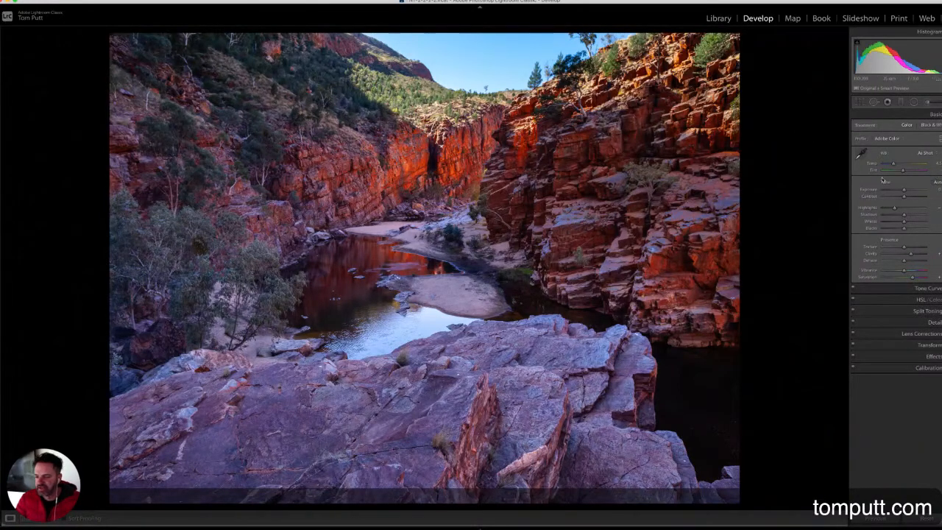
{"action": "left_click", "coordinate": [874, 300]}
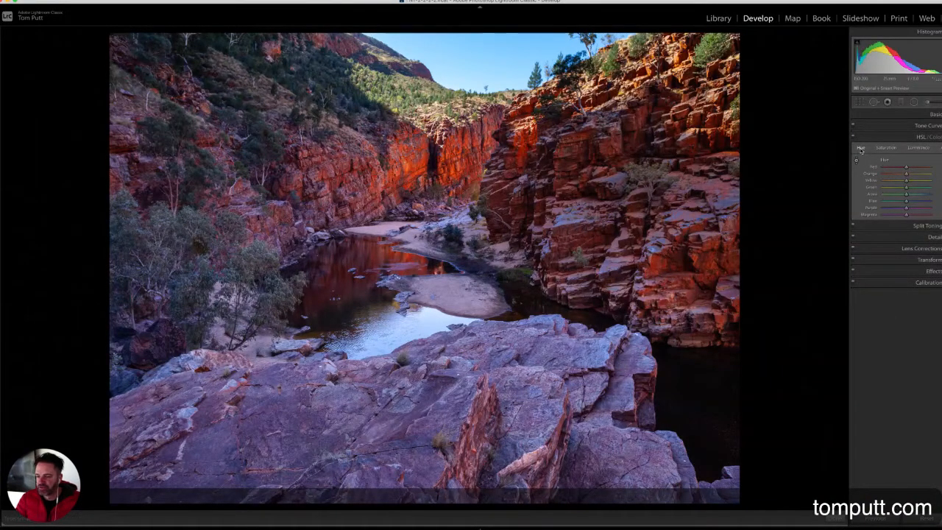
{"action": "left_click", "coordinate": [856, 161]}
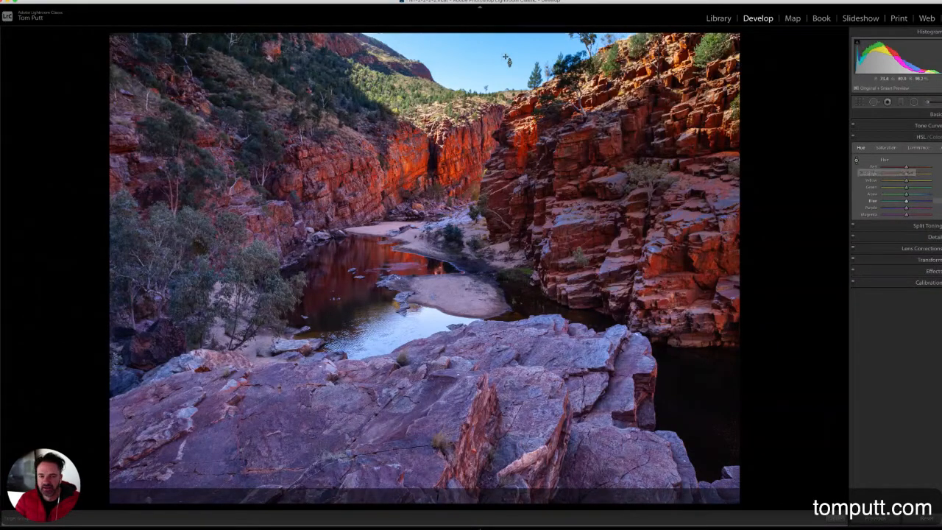
{"action": "mouse_move", "coordinate": [506, 65]}
{"action": "left_mouse_down"}
{"action": "mouse_move", "coordinate": [511, 42]}
{"action": "mouse_move", "coordinate": [508, 67]}
{"action": "left_mouse_up"}
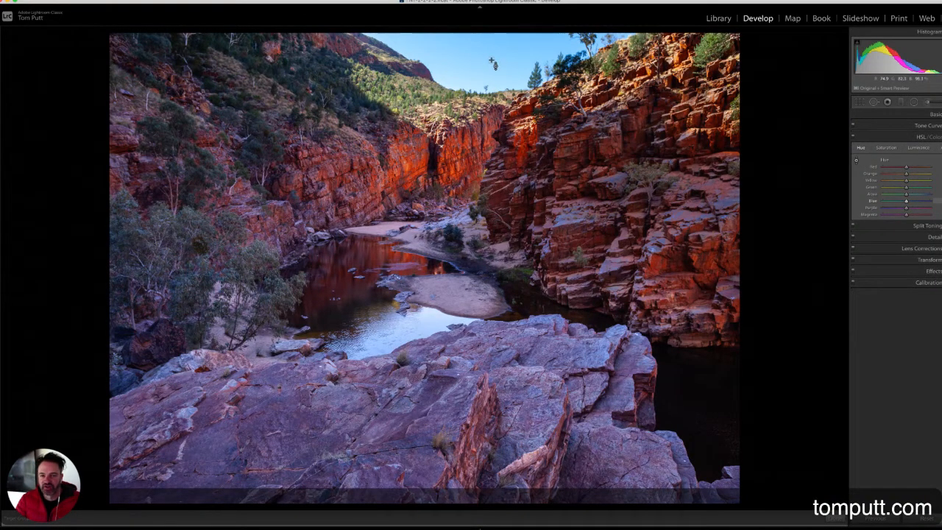
{"action": "left_click_drag", "start_coordinate": [493, 65], "coordinate": [486, 38]}
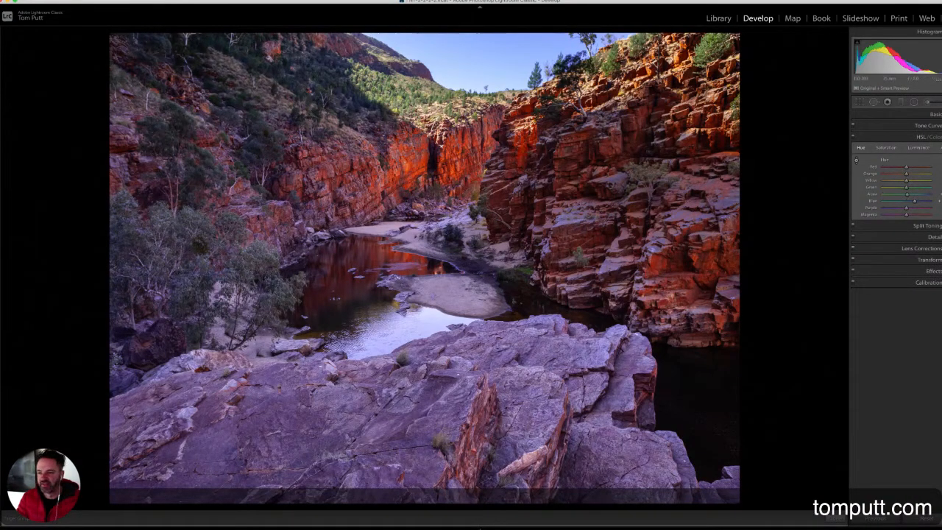
- Compare the finished single-exposure edit repeatedly with the original dark photo
{"action": "key", "text": "backslash"}
{"action": "key", "text": "backslash"}
{"action": "key", "text": "backslash"}
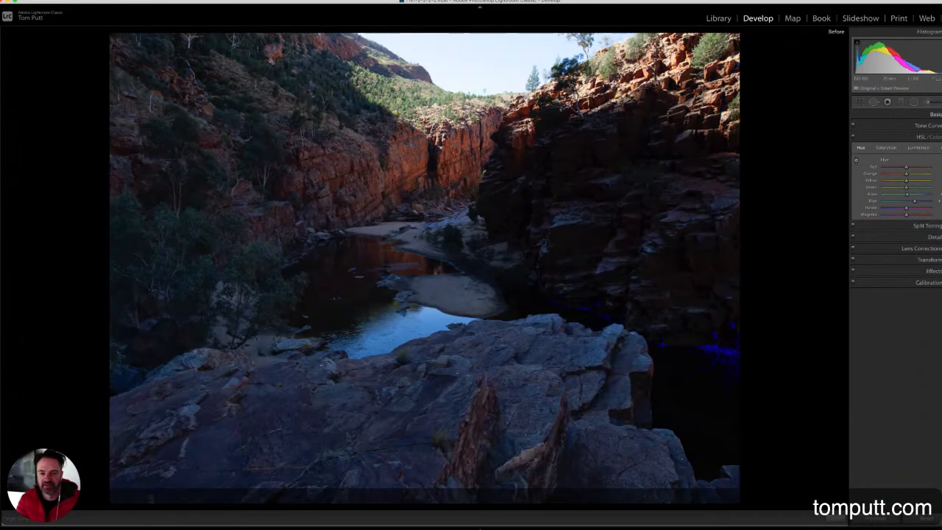
{"action": "key", "text": "backslash"}
{"action": "key", "text": "backslash"}
{"action": "key", "text": "backslash"}
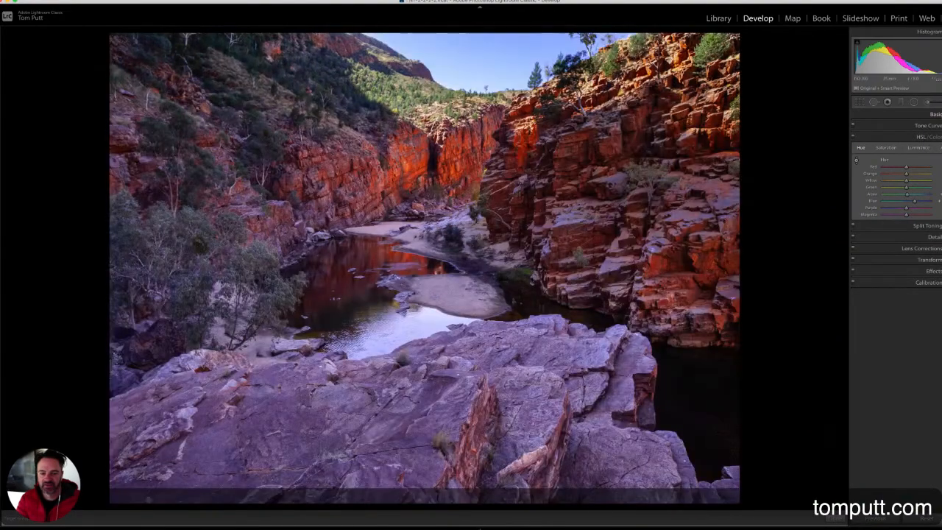
- Switch between the before and after views of the toned gorge photo to judge the overall change
{"action": "key", "text": "backslash"}
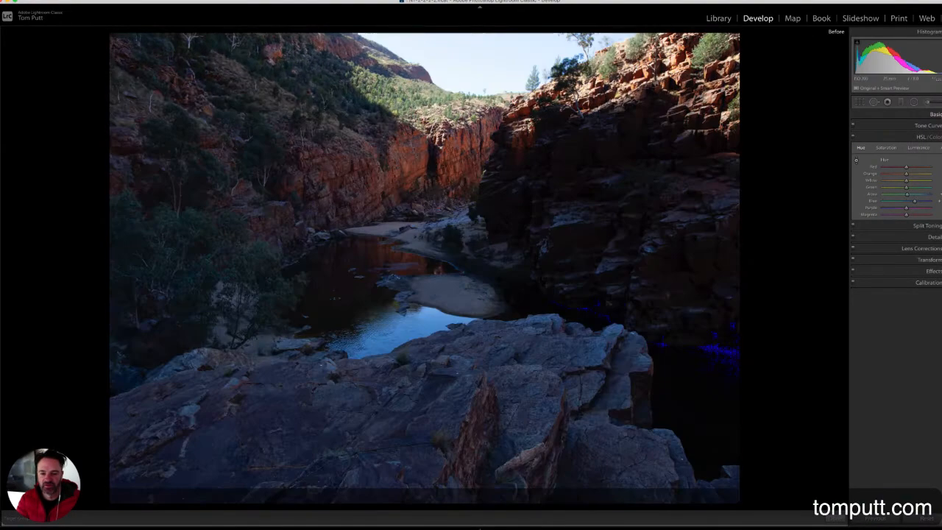
{"action": "key", "text": "backslash"}
{"action": "key", "text": "backslash"}
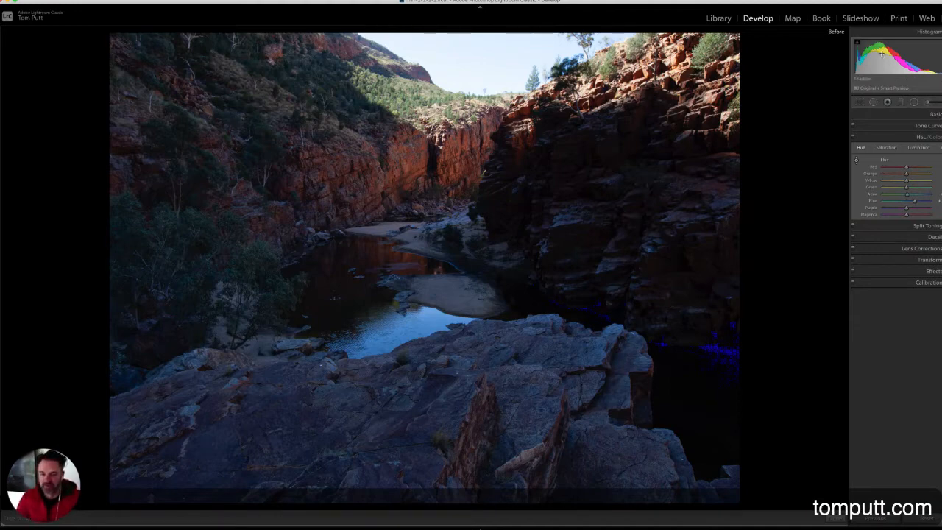
{"action": "key", "text": "backslash"}
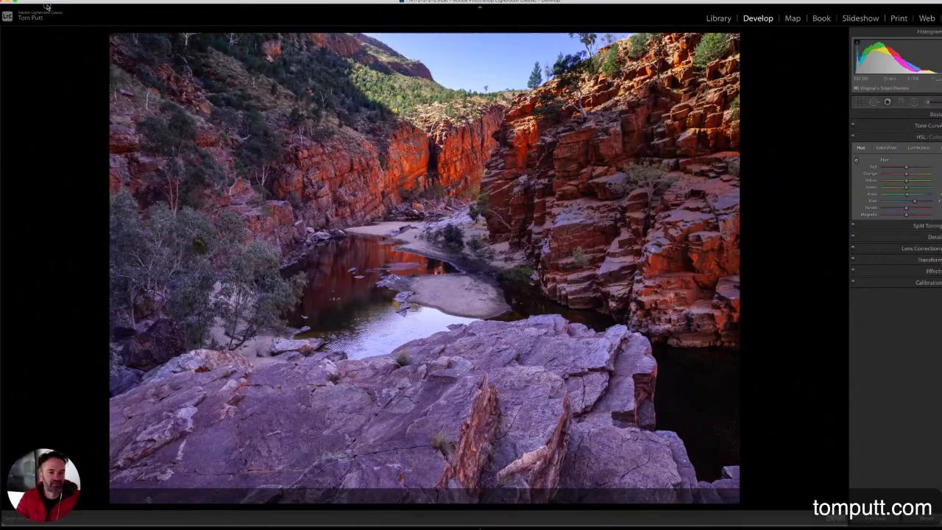
- Show the photo's edit history and look through the adjustments made, back to the early graduated filter and Shadows changes
{"action": "left_click", "coordinate": [2, 263]}
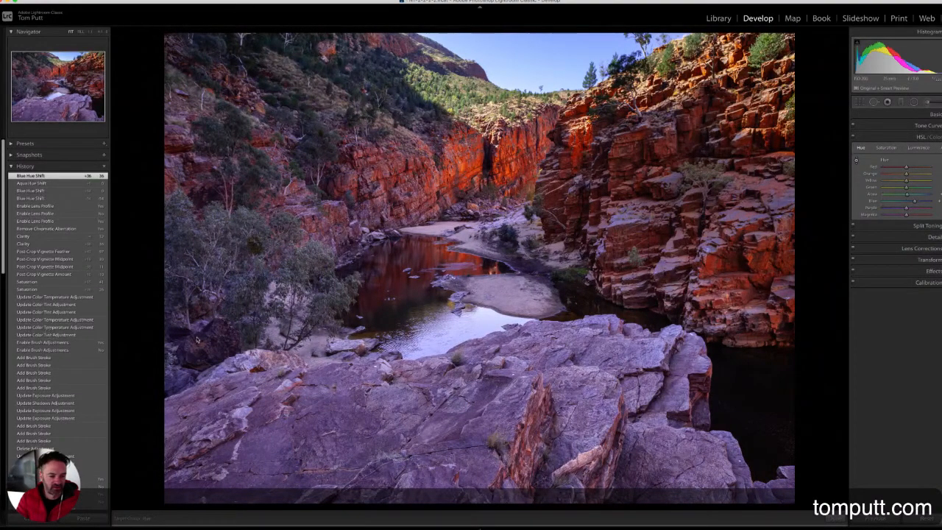
{"action": "scroll", "coordinate": [31, 344], "scroll_direction": "down", "scroll_amount": 5}
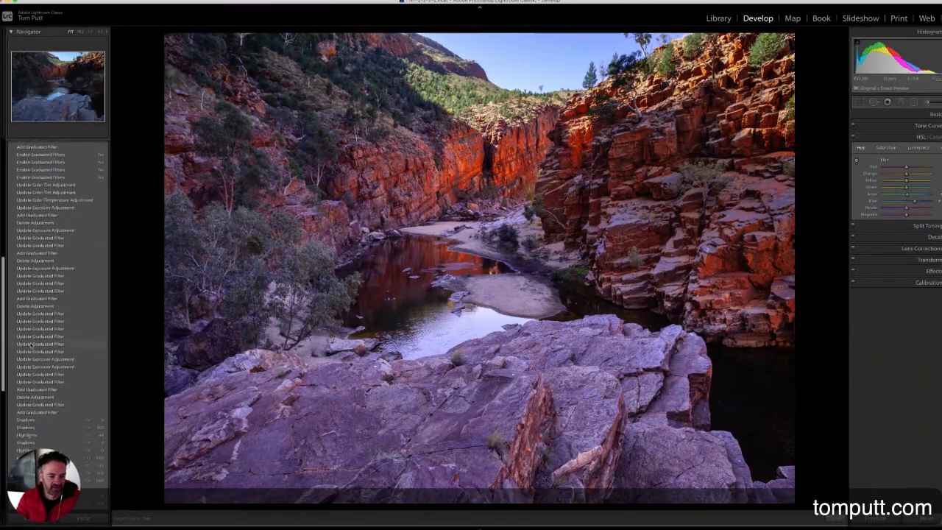
{"action": "scroll", "coordinate": [32, 344], "scroll_direction": "up", "scroll_amount": 4}
{"action": "scroll", "coordinate": [32, 344], "scroll_direction": "up", "scroll_amount": 2}
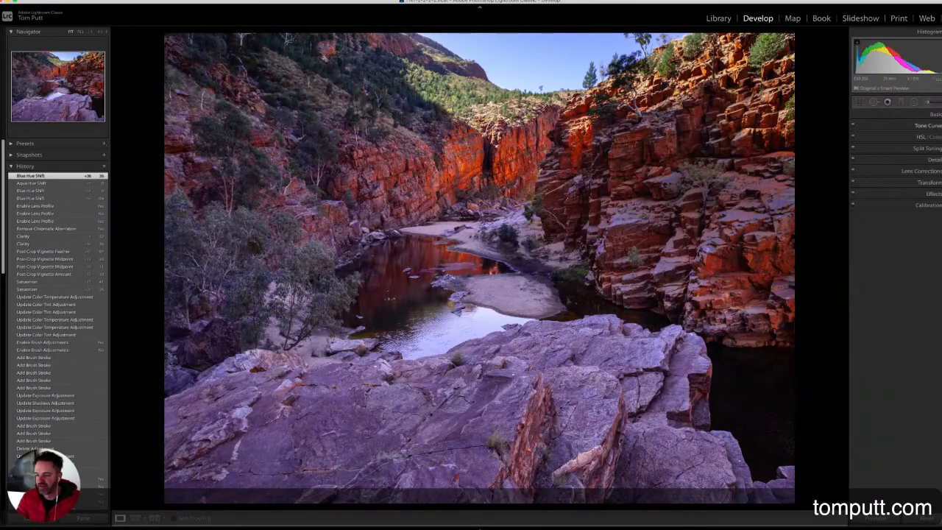
- Review the edit's Basic, HSL, Effects and Lens Corrections settings, then check the photo against its original
{"action": "left_click", "coordinate": [933, 114]}
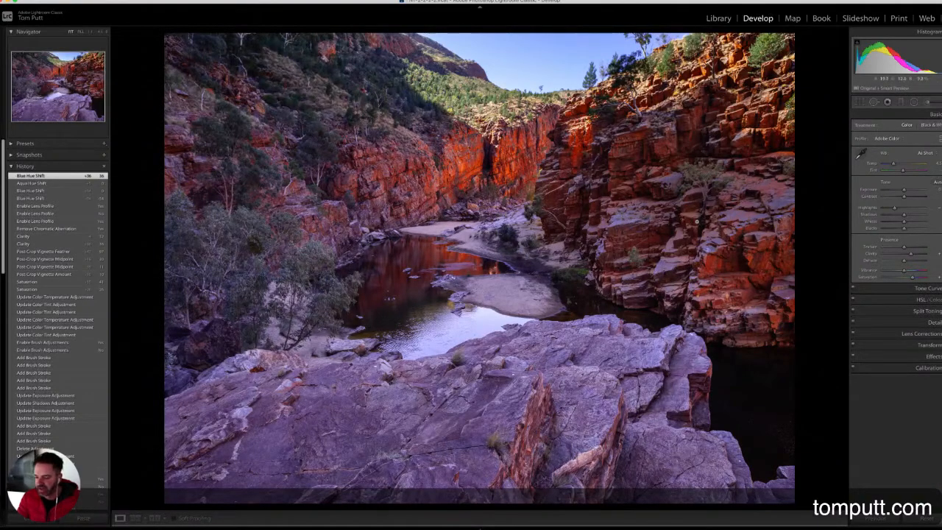
{"action": "left_click", "coordinate": [921, 300]}
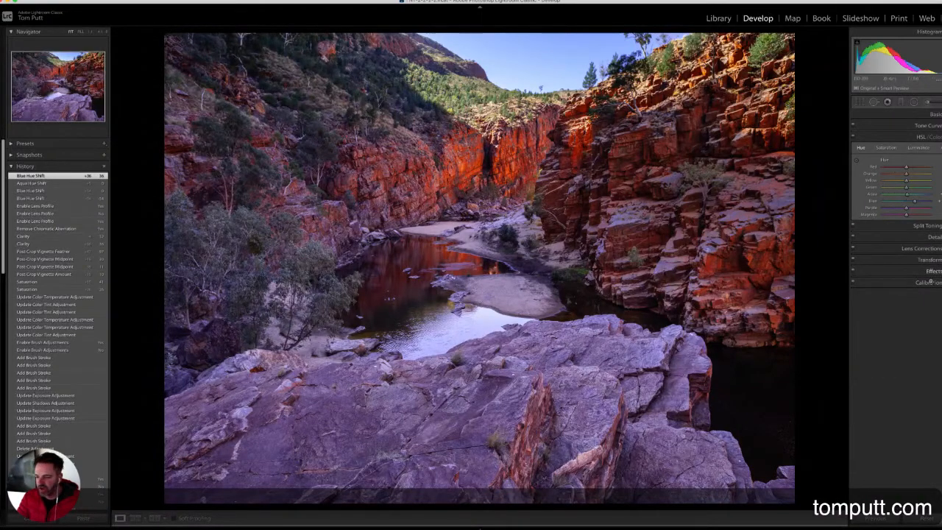
{"action": "left_click", "coordinate": [934, 269]}
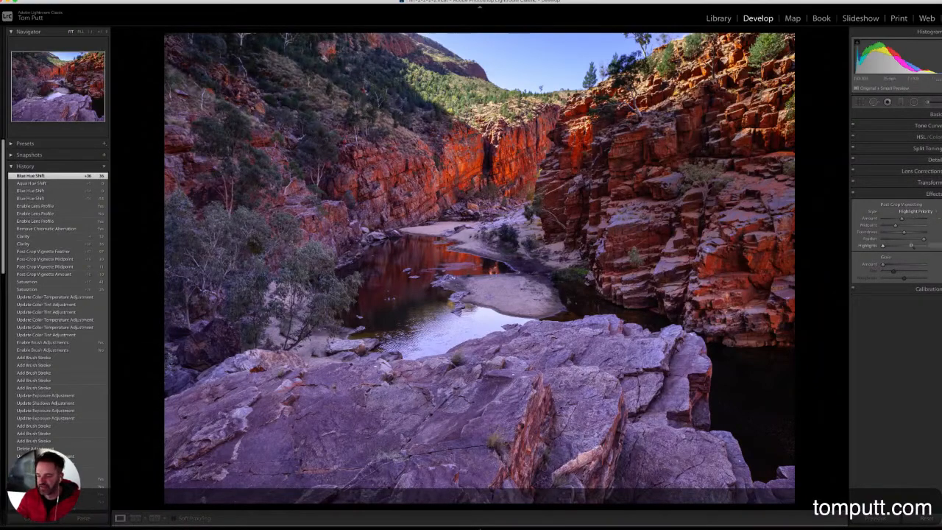
{"action": "left_click", "coordinate": [923, 172]}
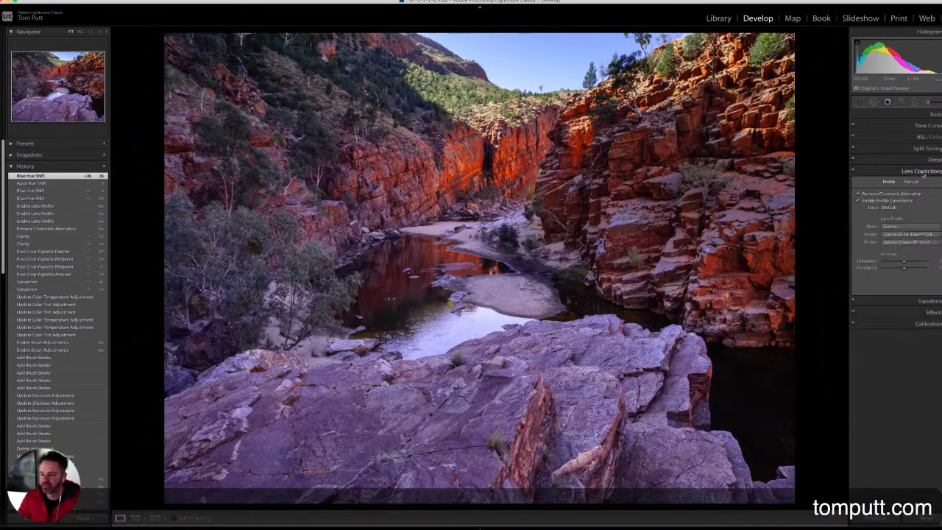
{"action": "left_click", "coordinate": [924, 137]}
{"action": "left_click", "coordinate": [932, 115]}
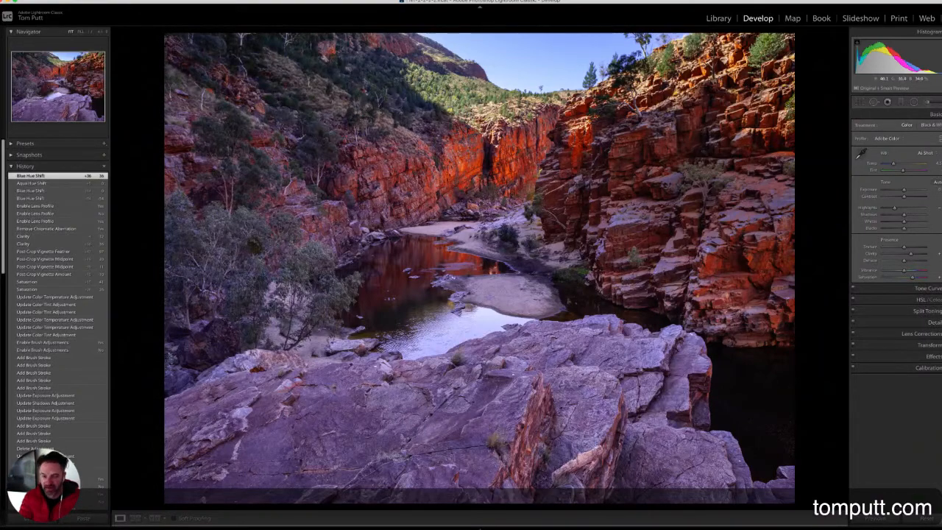
{"action": "key", "text": "backslash"}
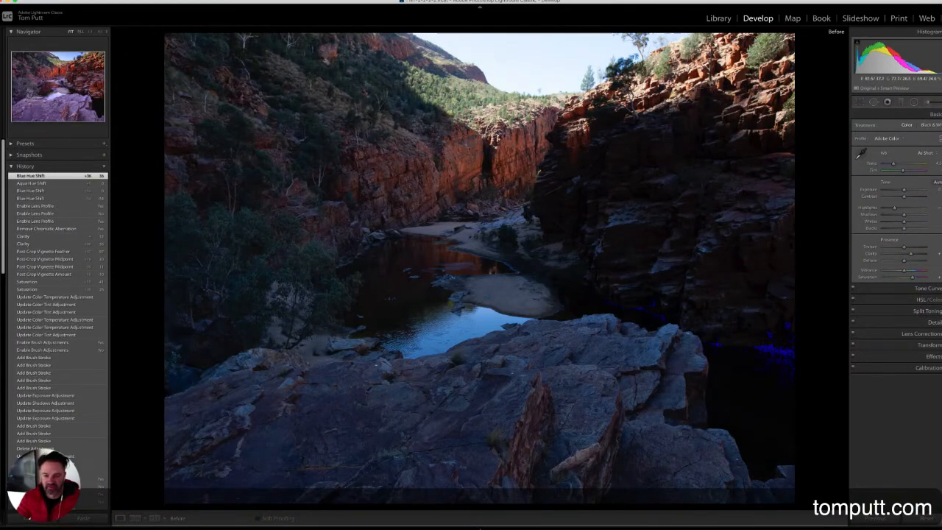
{"action": "key", "text": "backslash"}
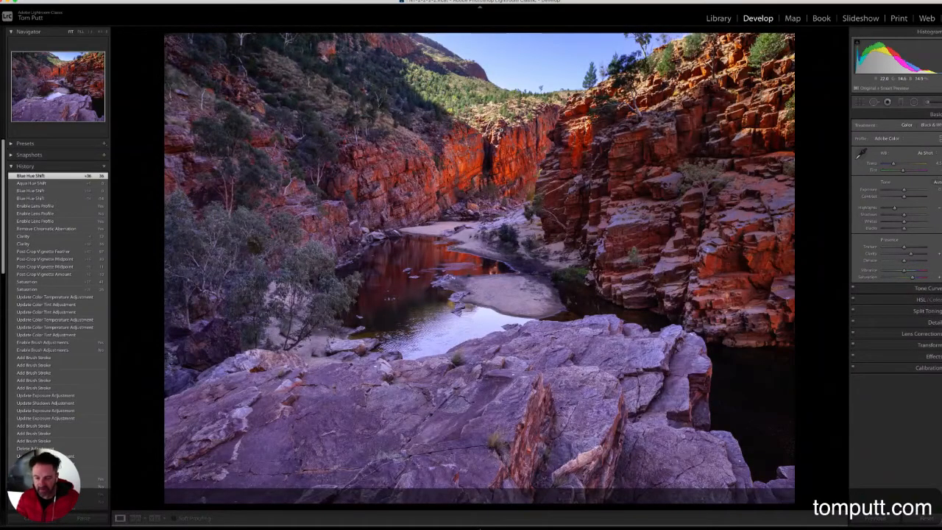
- View the first gorge photo of the collection enlarged in the Library and return to the thumbnail grid
{"action": "key", "text": "g"}
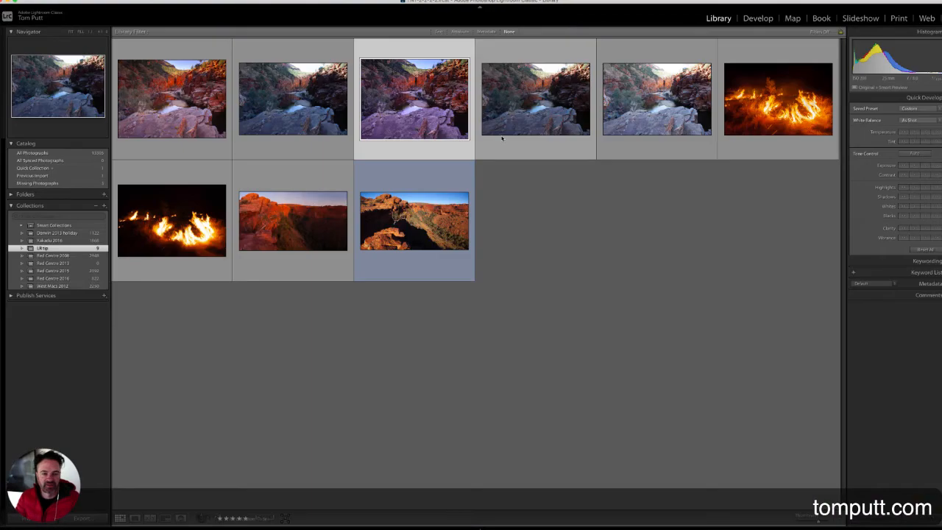
{"action": "double_click", "coordinate": [178, 123]}
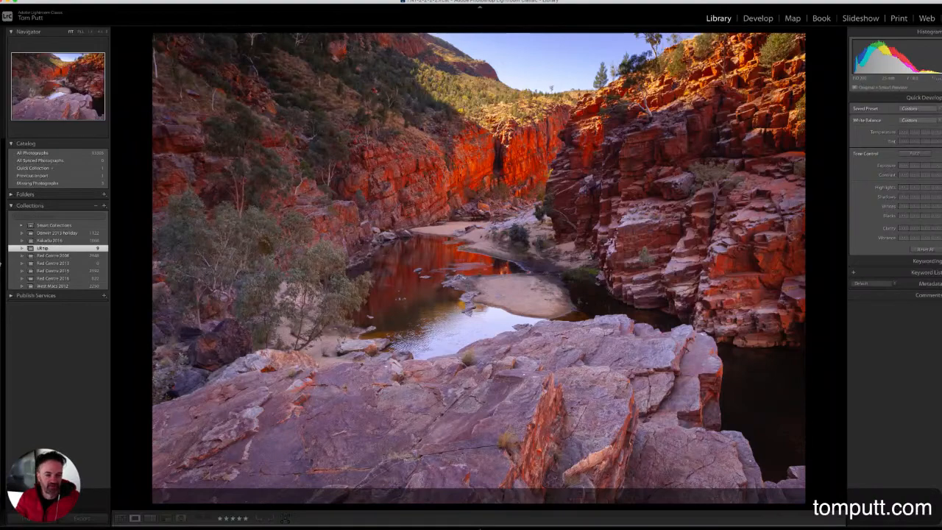
{"action": "key", "text": "g"}
- Compare the first and third gorge photos side by side, zoomed in on the gorge and its water
{"action": "left_click", "coordinate": [364, 120], "text": "super"}
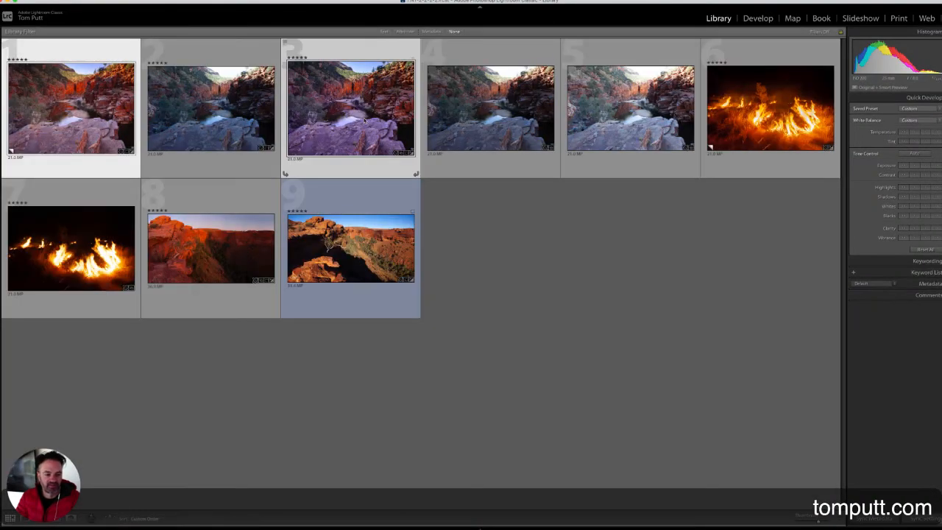
{"action": "left_click", "coordinate": [364, 120]}
{"action": "key", "text": "e"}
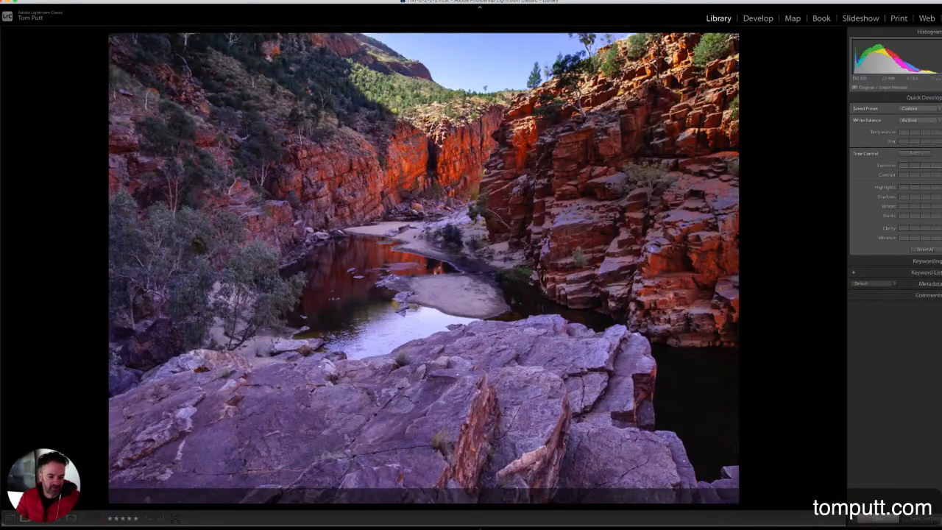
{"action": "key", "text": "c"}
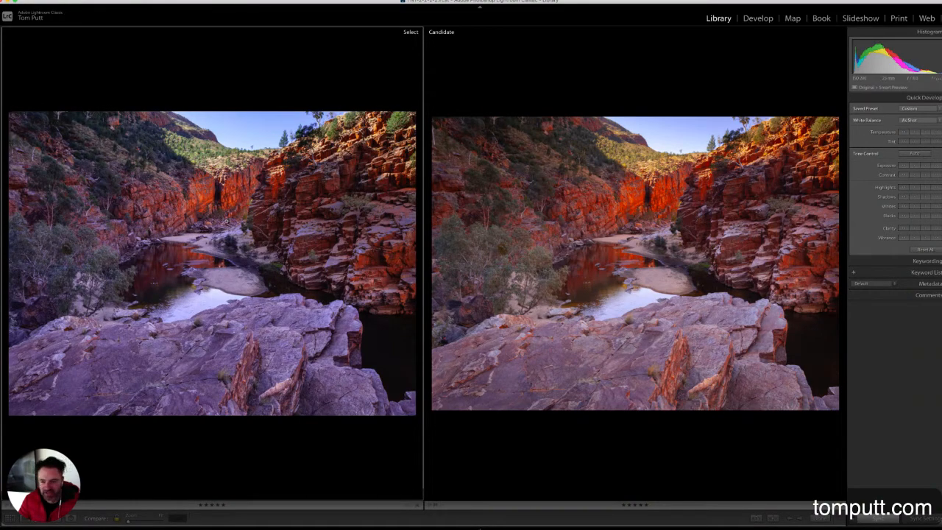
{"action": "left_click", "coordinate": [651, 218]}
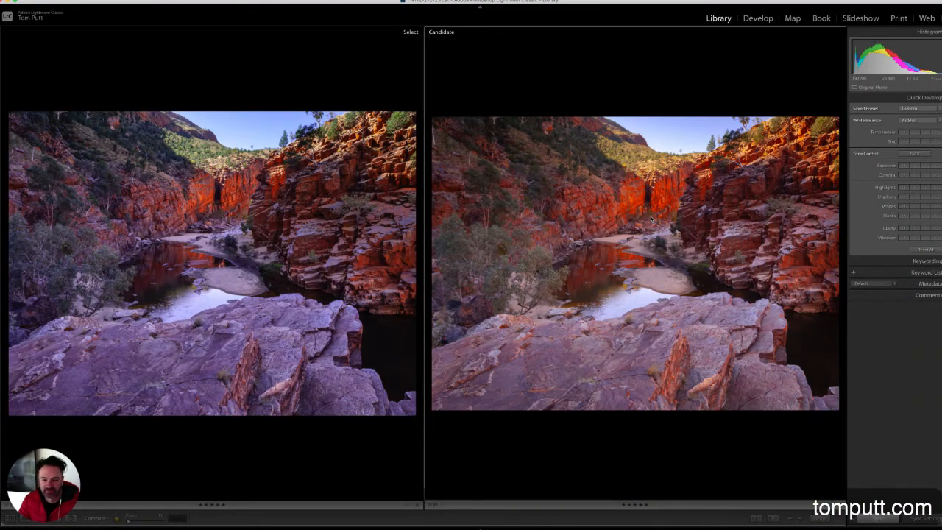
{"action": "left_click", "coordinate": [651, 219]}
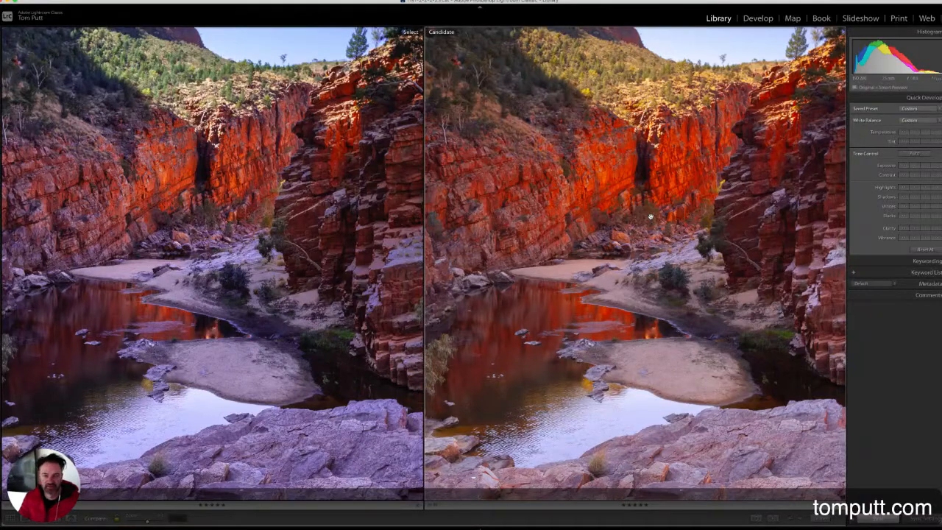
{"action": "key", "text": "g"}
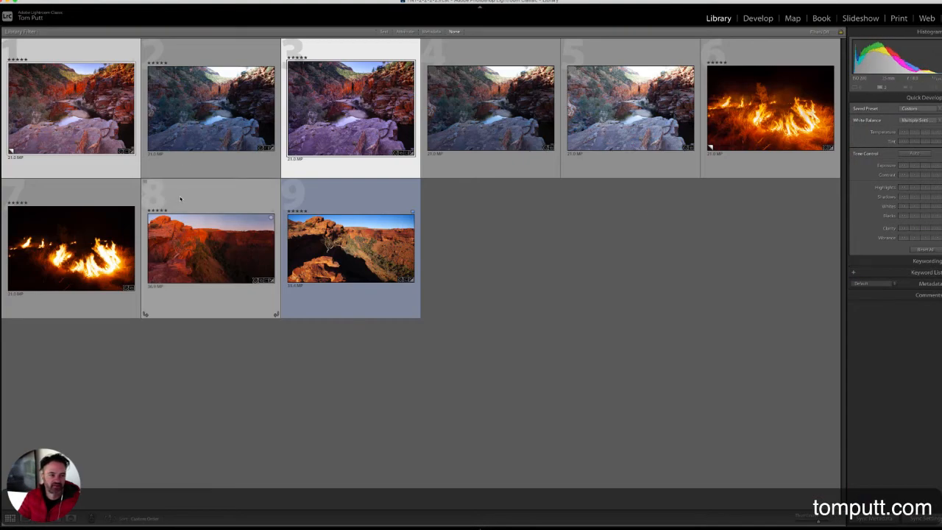
- Open the first gorge photo in Develop and review its HSL, Effects and Lens Corrections settings
{"action": "left_click", "coordinate": [180, 199]}
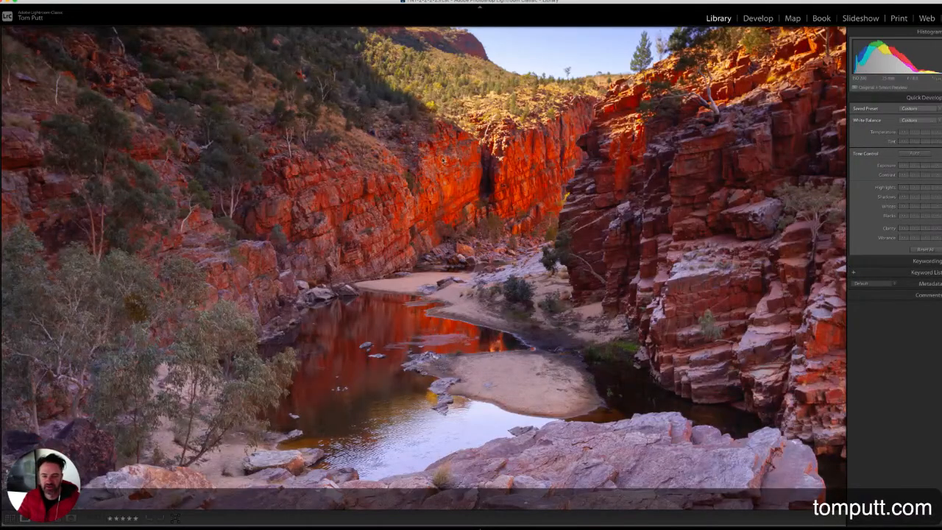
{"action": "left_click", "coordinate": [443, 160]}
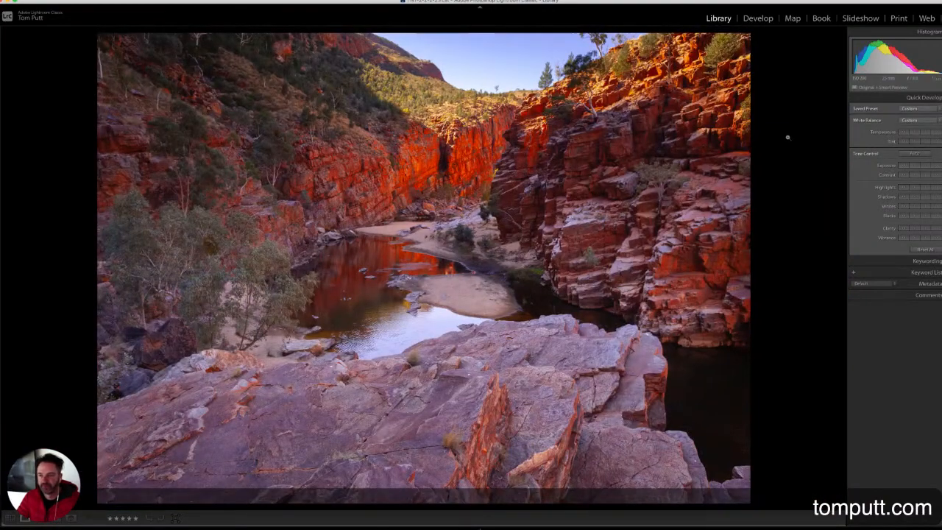
{"action": "left_click", "coordinate": [757, 18]}
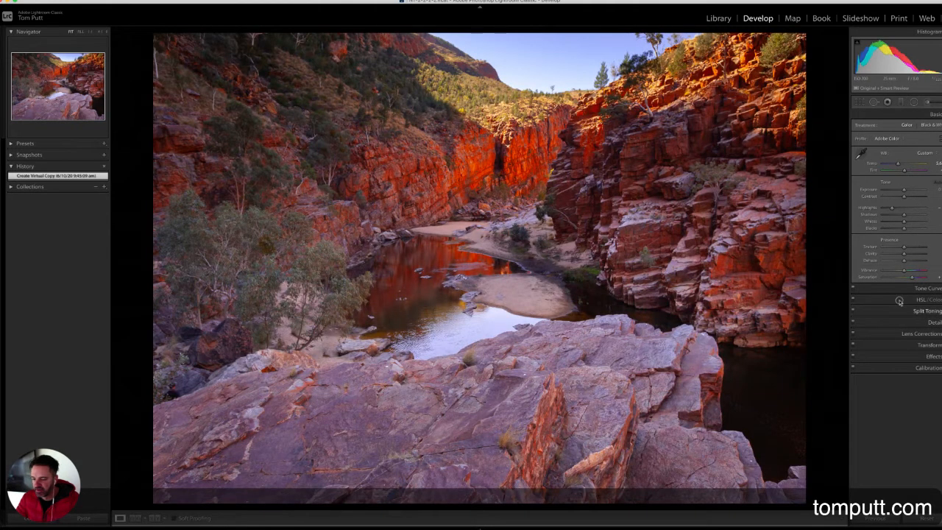
{"action": "left_click", "coordinate": [899, 301]}
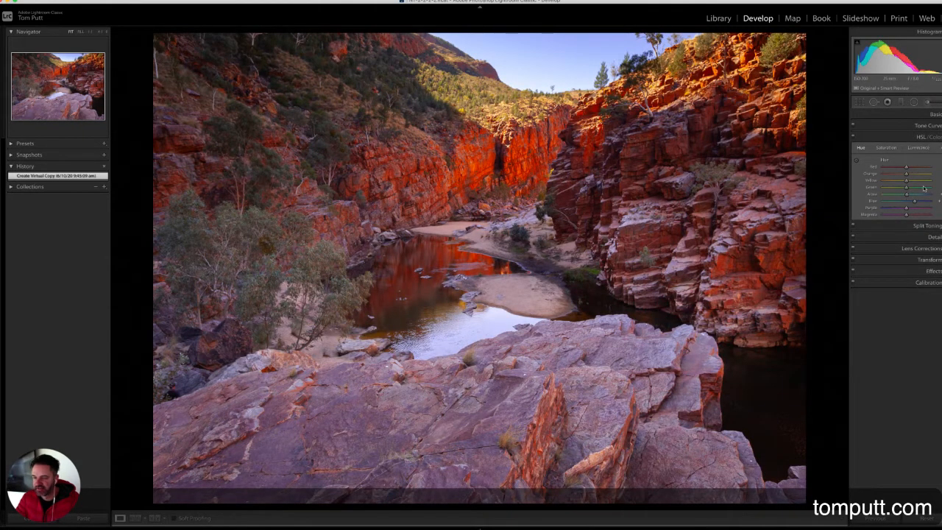
{"action": "left_click", "coordinate": [928, 137]}
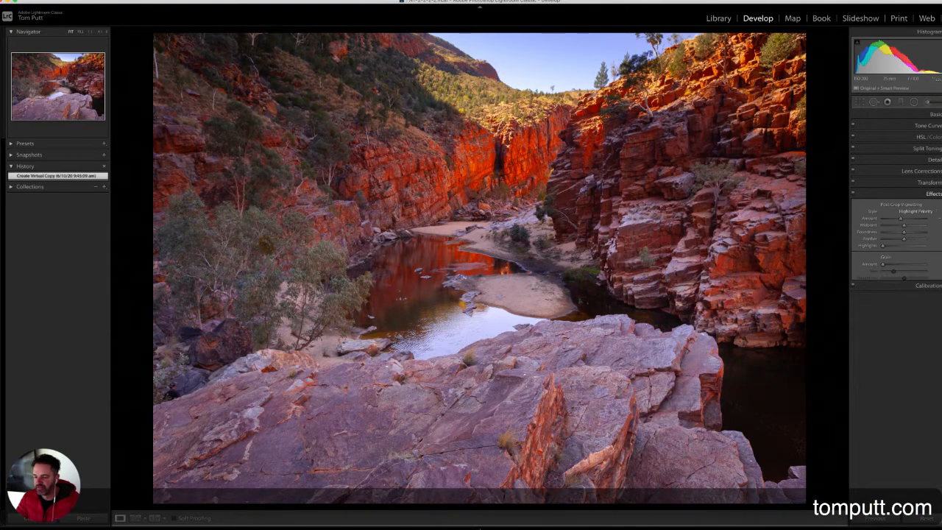
{"action": "left_click", "coordinate": [938, 170]}
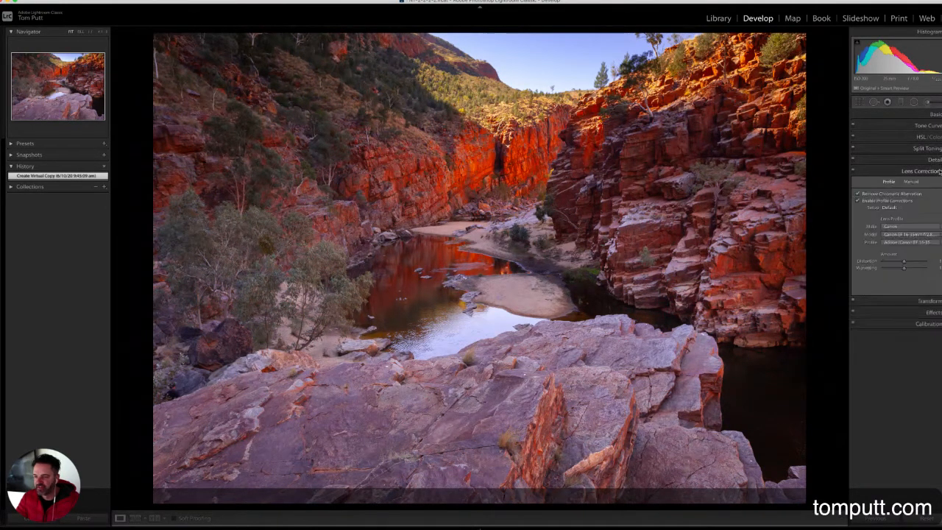
{"action": "left_click", "coordinate": [939, 171]}
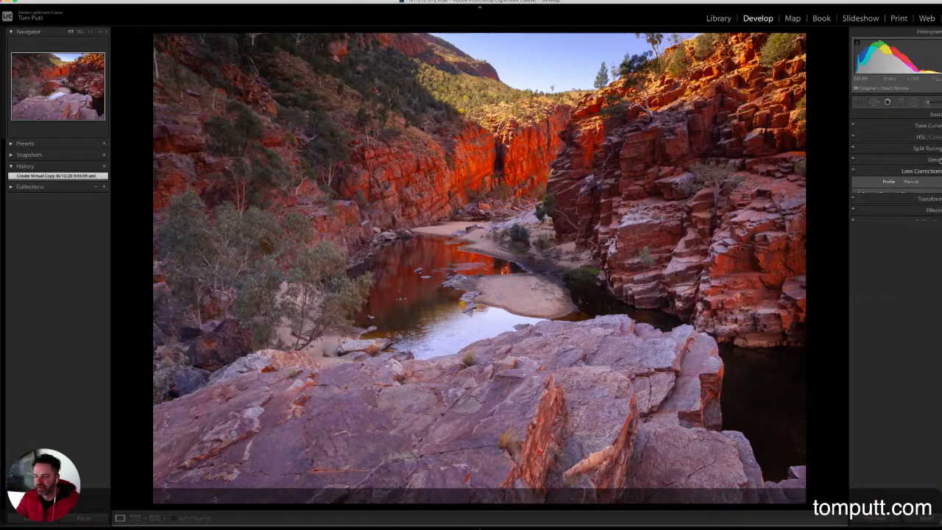
- Inspect the first gorge photo's graduated filter by showing its mask overlay and viewing the photo with the filter off and on
{"action": "left_click", "coordinate": [903, 104]}
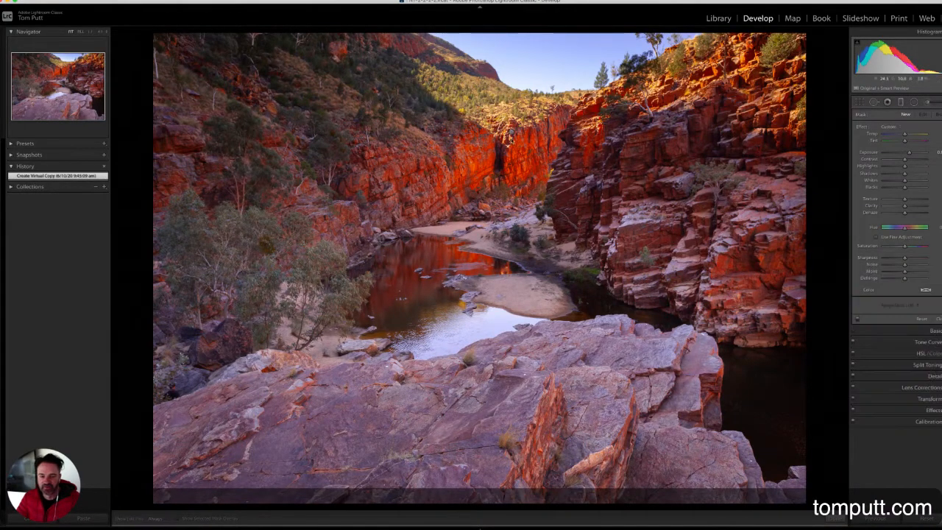
{"action": "left_click", "coordinate": [511, 133]}
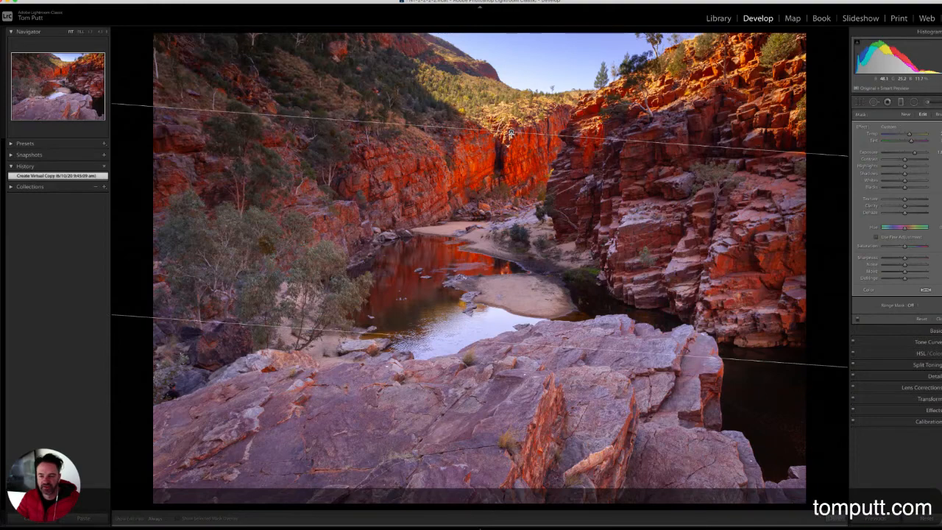
{"action": "key", "text": "o"}
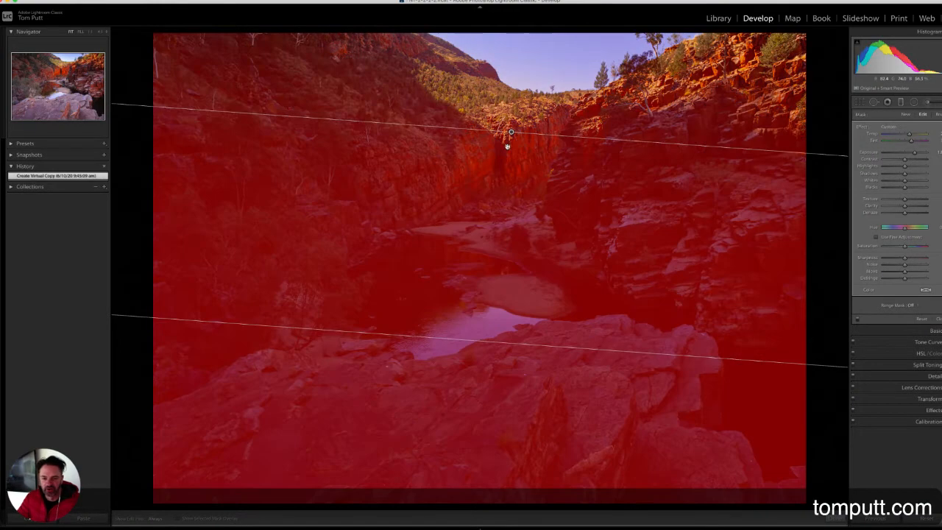
{"action": "key", "text": "o"}
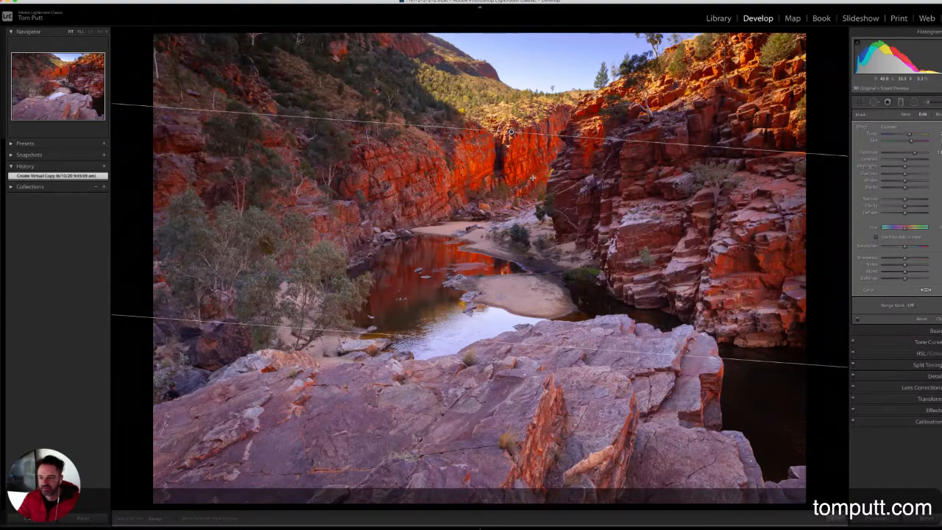
{"action": "left_click", "coordinate": [857, 320]}
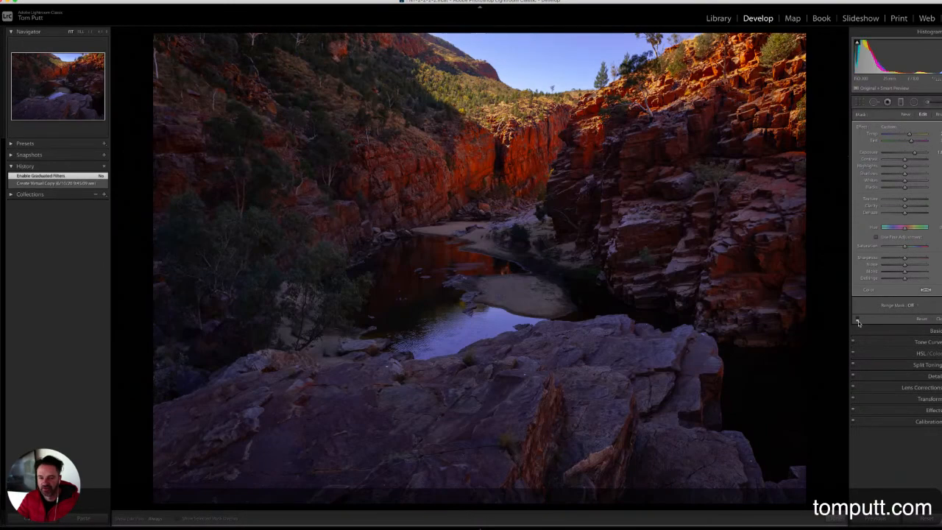
{"action": "left_click", "coordinate": [857, 320]}
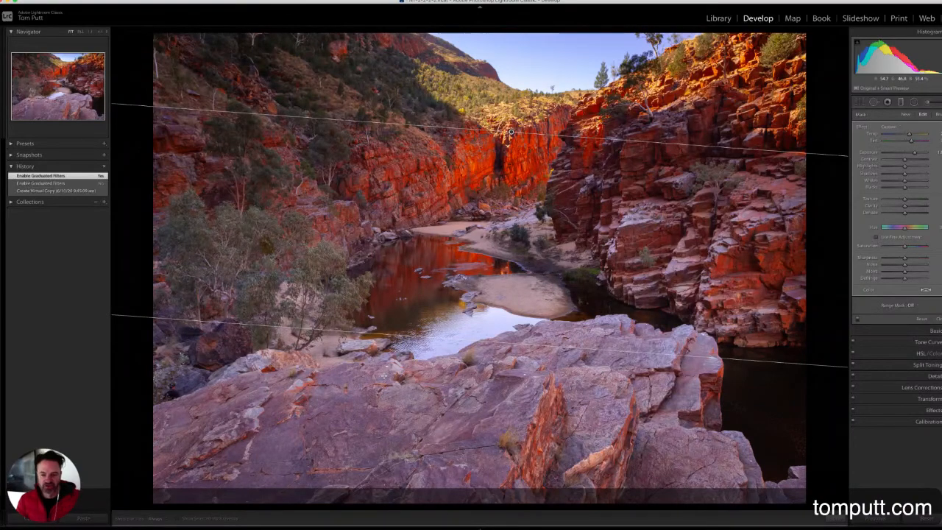
{"action": "mouse_move", "coordinate": [369, 527]}
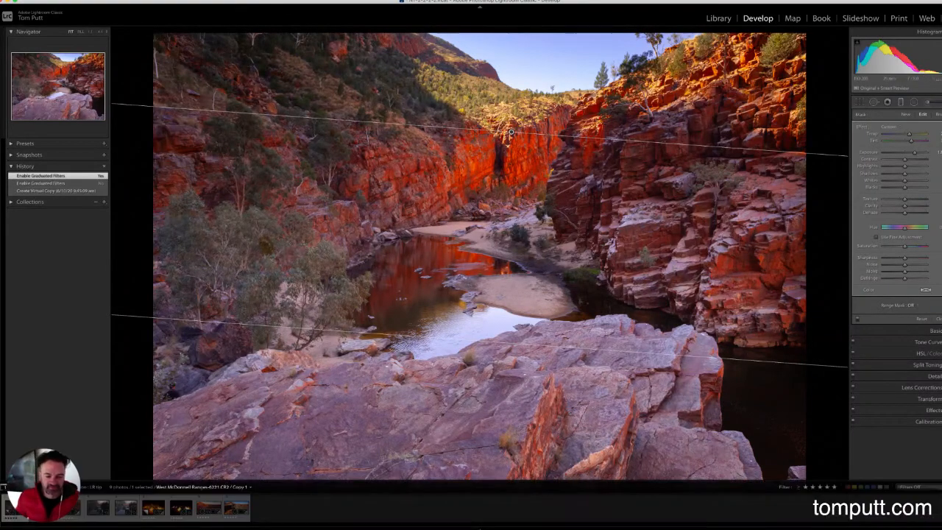